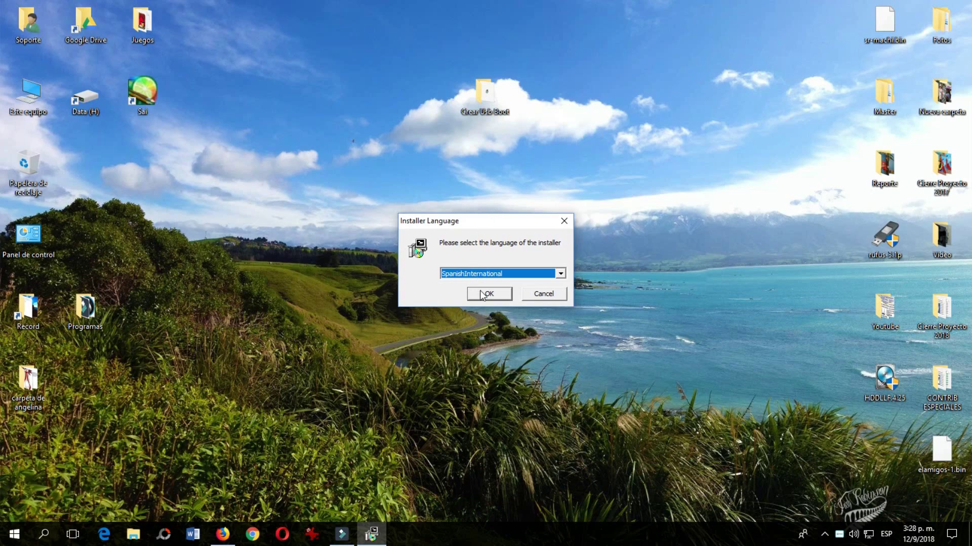
Step: Install RMPrepUSB in SpanishInternational with the default components and destination folder, and decline running it at the end
{"action": "left_click", "coordinate": [485, 294]}
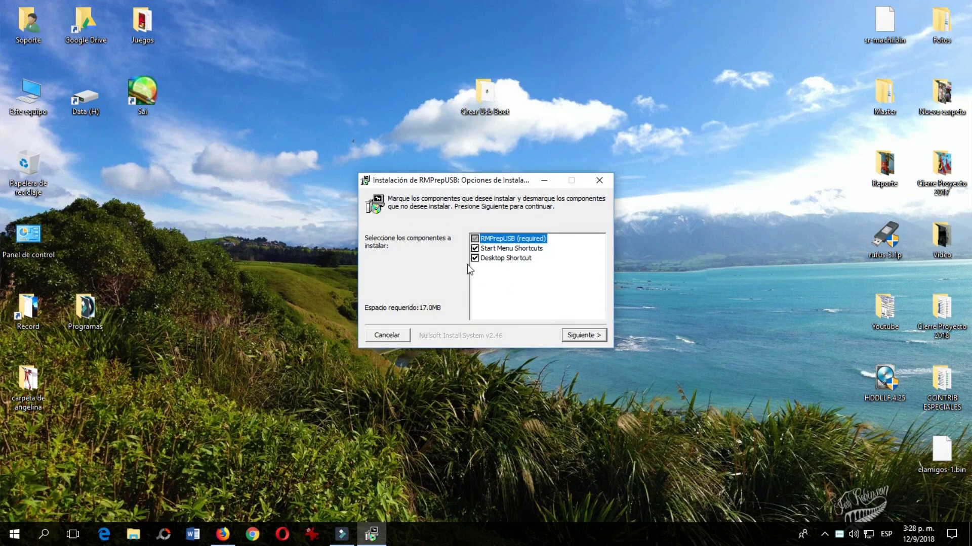
{"action": "left_click", "coordinate": [582, 336]}
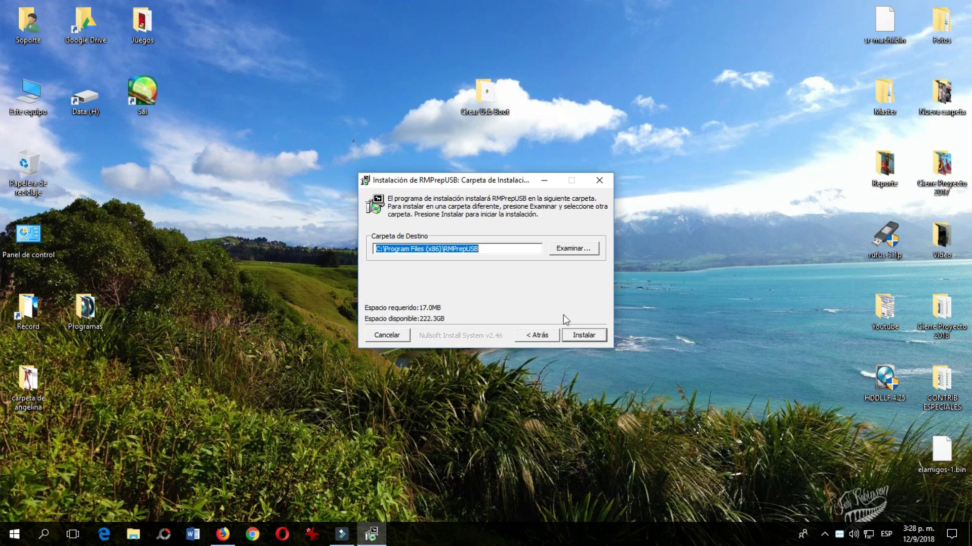
{"action": "left_click", "coordinate": [590, 337]}
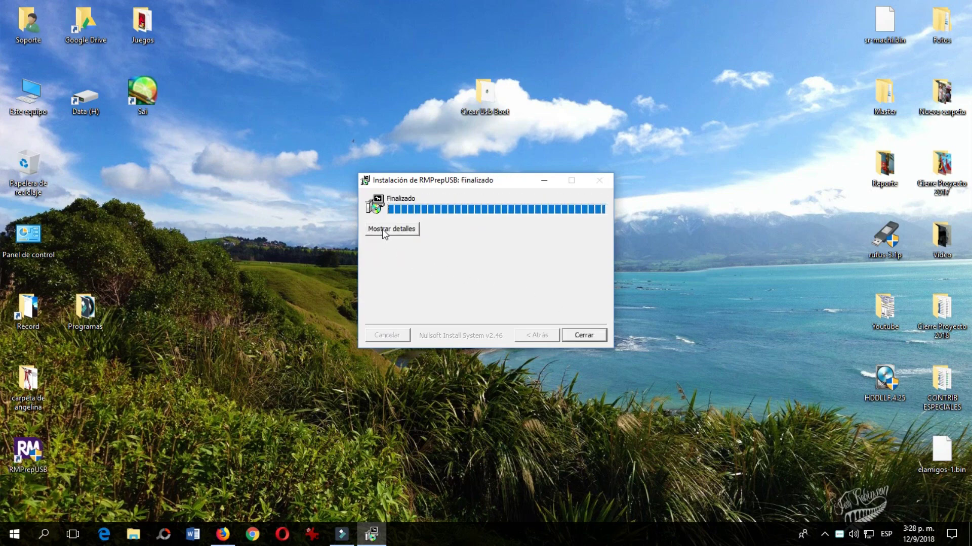
{"action": "left_click", "coordinate": [598, 337]}
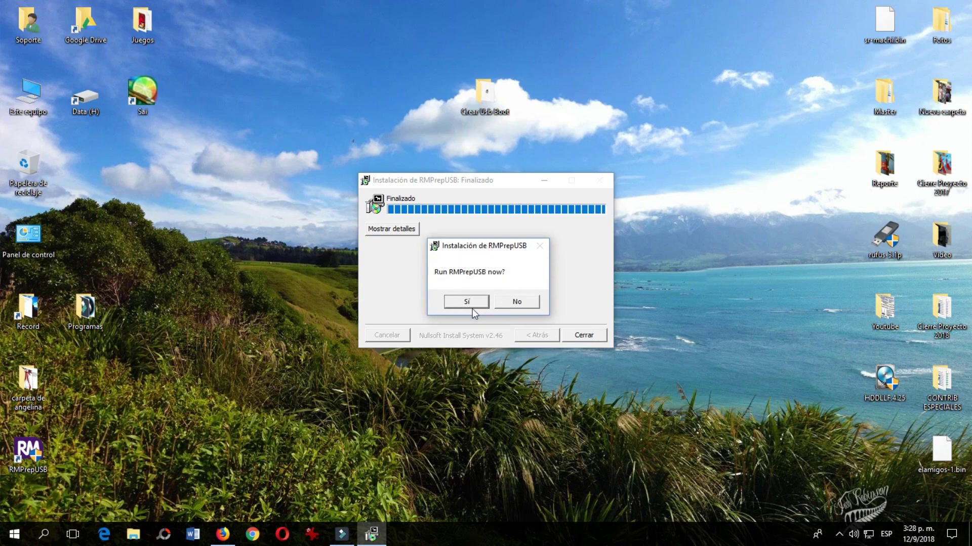
{"action": "left_click", "coordinate": [517, 302]}
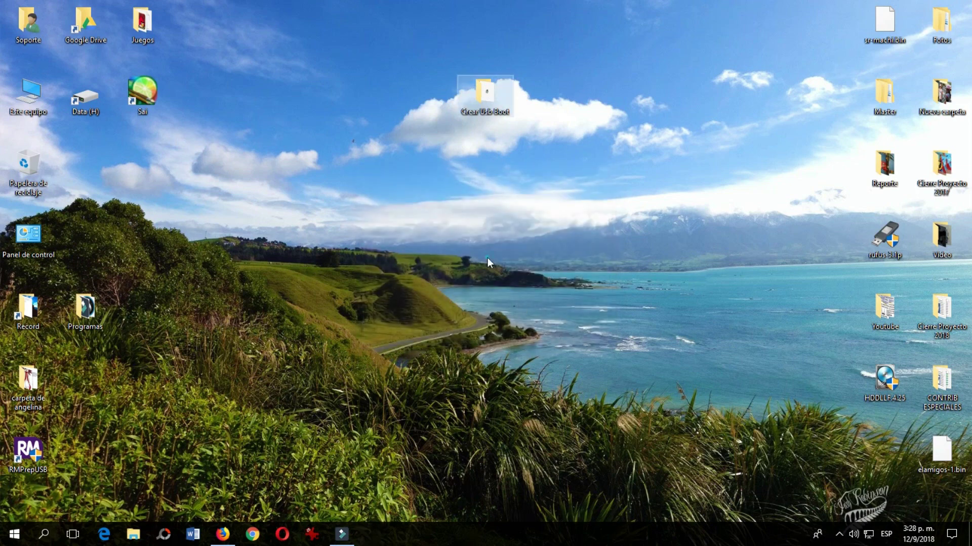
Step: Move the RMPrepUSB desktop shortcut beneath the Data (H:) shortcut and run it as administrator
{"action": "left_click", "coordinate": [487, 257]}
{"action": "left_click_drag", "start_coordinate": [34, 458], "coordinate": [91, 170]}
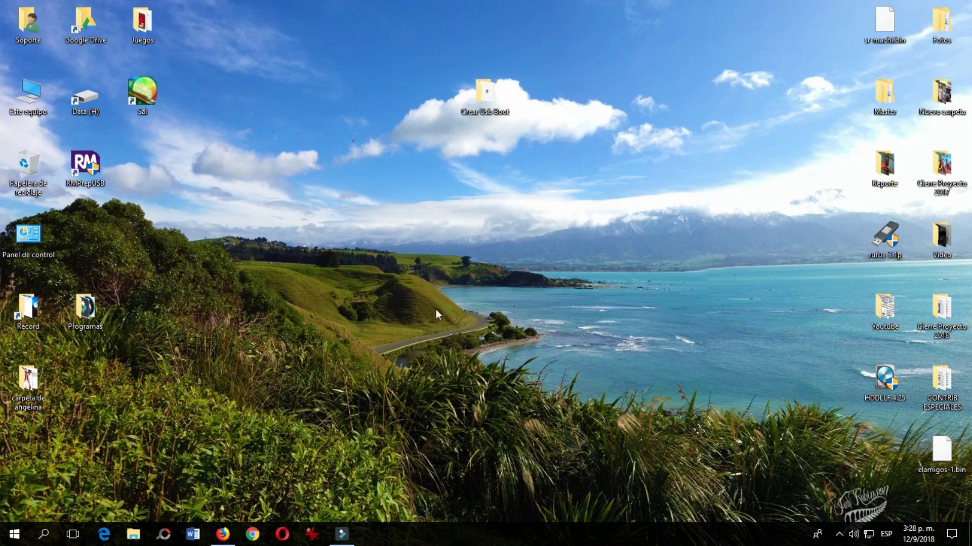
{"action": "right_click", "coordinate": [92, 168]}
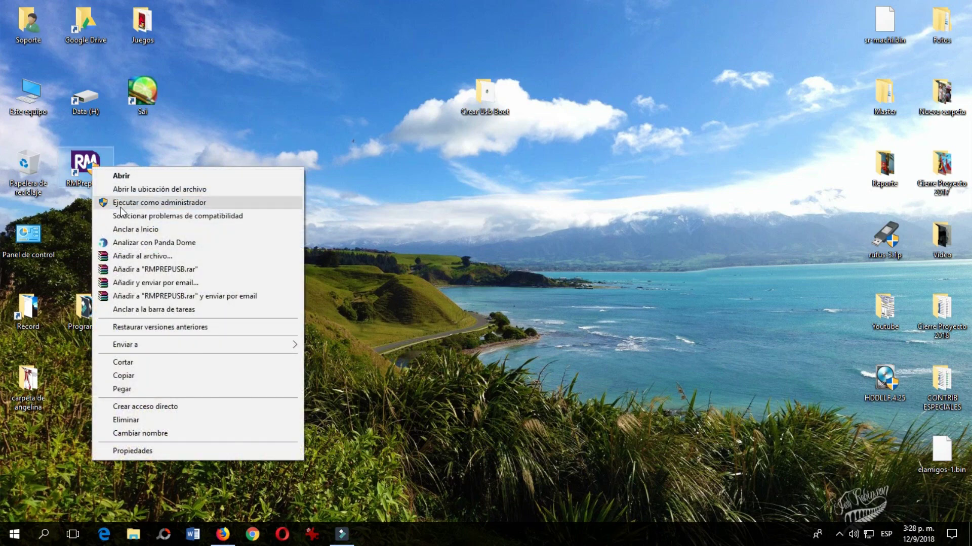
{"action": "left_click", "coordinate": [152, 202]}
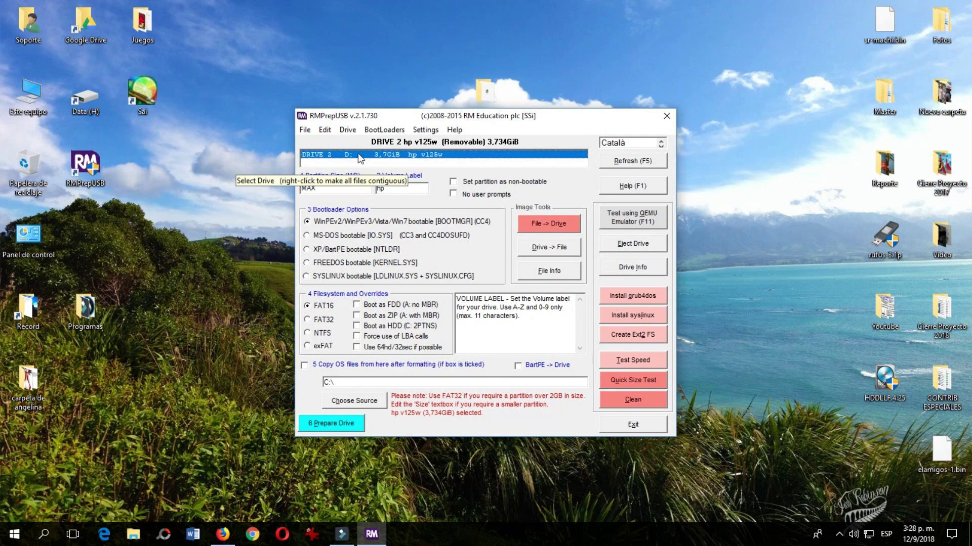
Step: Select the hp v125w USB drive and set it up with no user prompts, the NTFS filesystem and Boot as HDD (C: 2PTNS)
{"action": "left_click", "coordinate": [398, 155]}
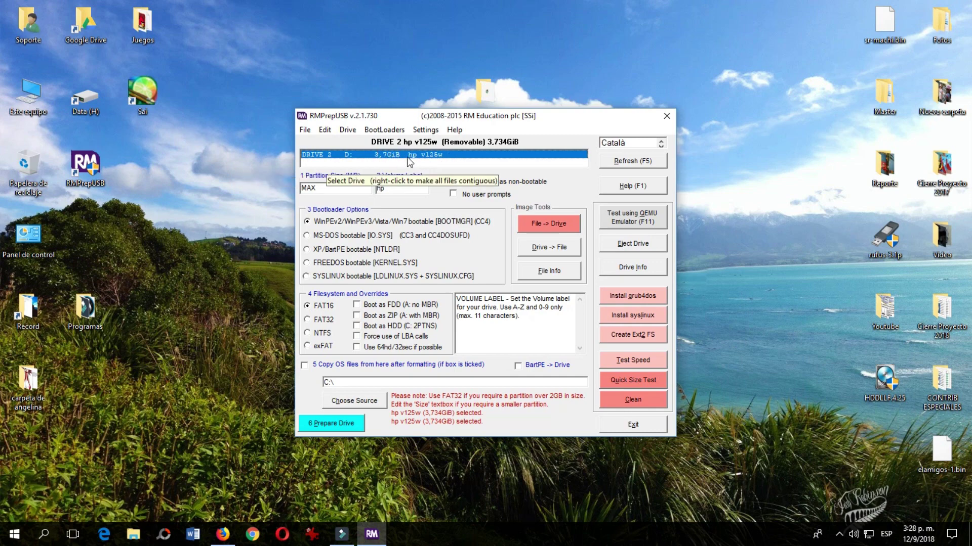
{"action": "left_click", "coordinate": [453, 196]}
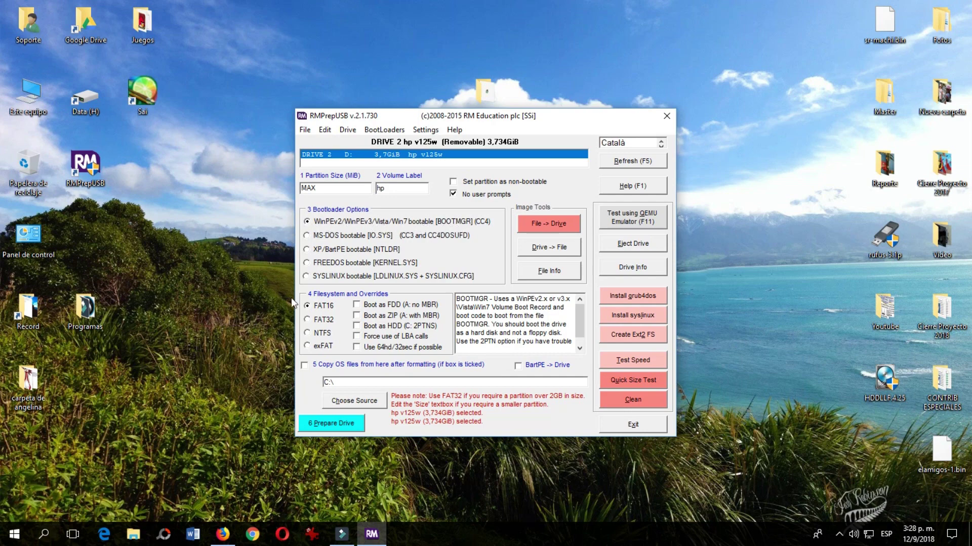
{"action": "left_click", "coordinate": [307, 334]}
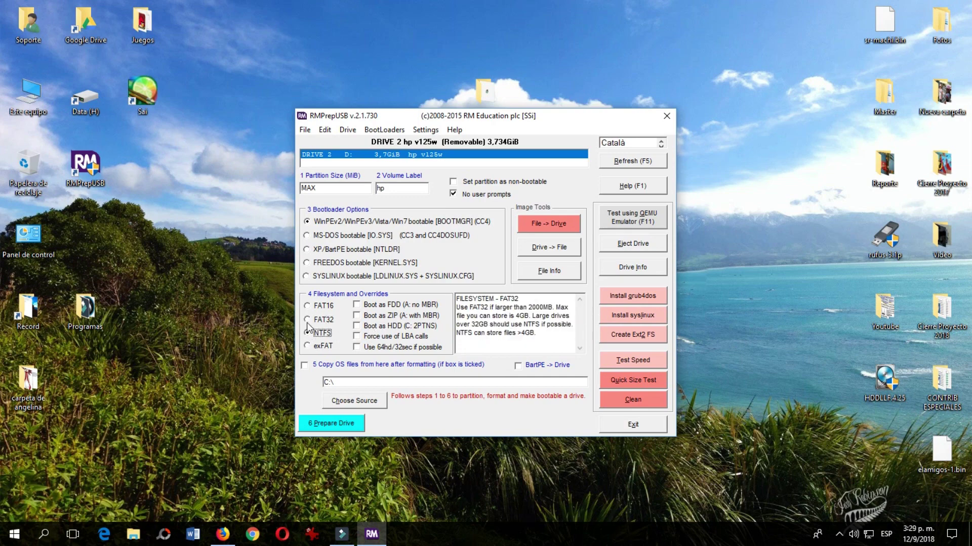
{"action": "left_click", "coordinate": [357, 328]}
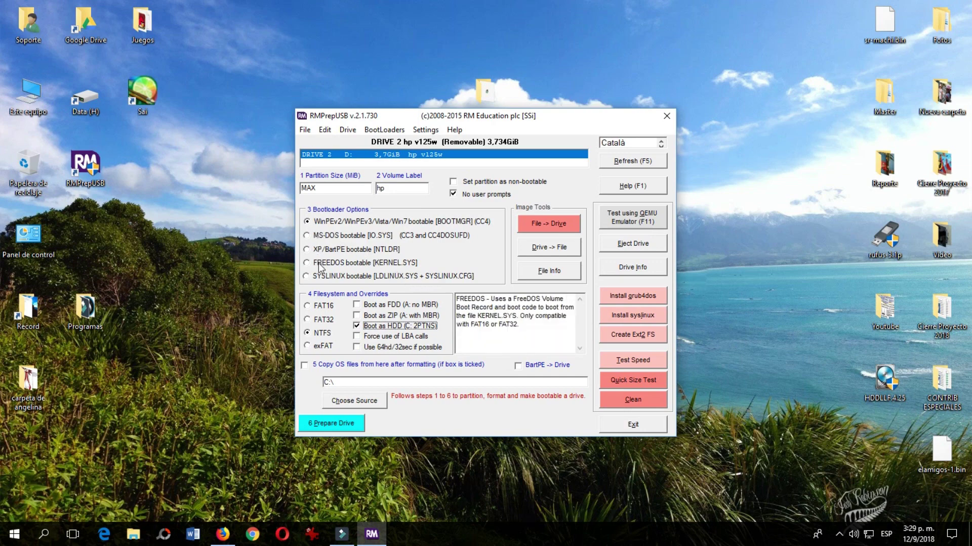
Step: Prepare the hp v125w drive with the chosen settings, declining the Windows request to format E: and dismissing the access error
{"action": "left_click", "coordinate": [321, 424]}
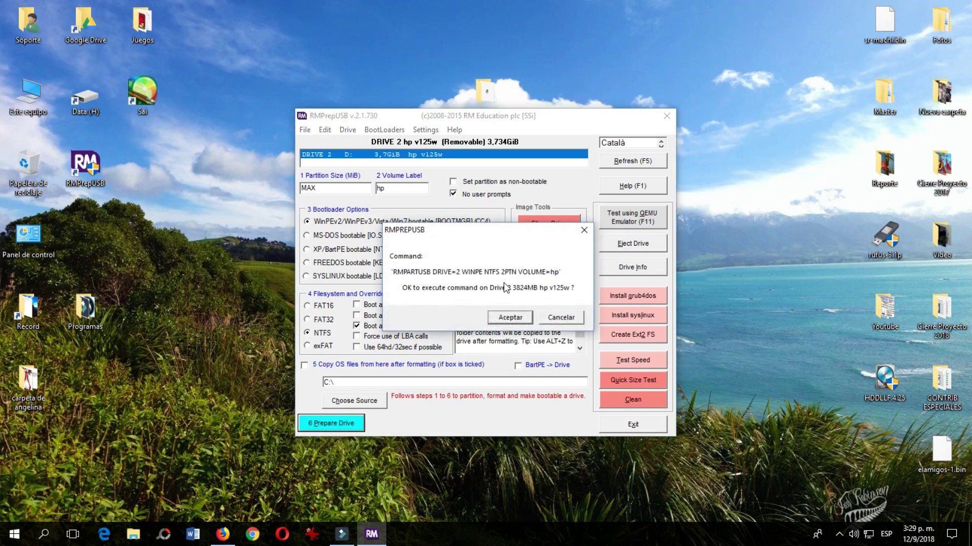
{"action": "left_click", "coordinate": [509, 317]}
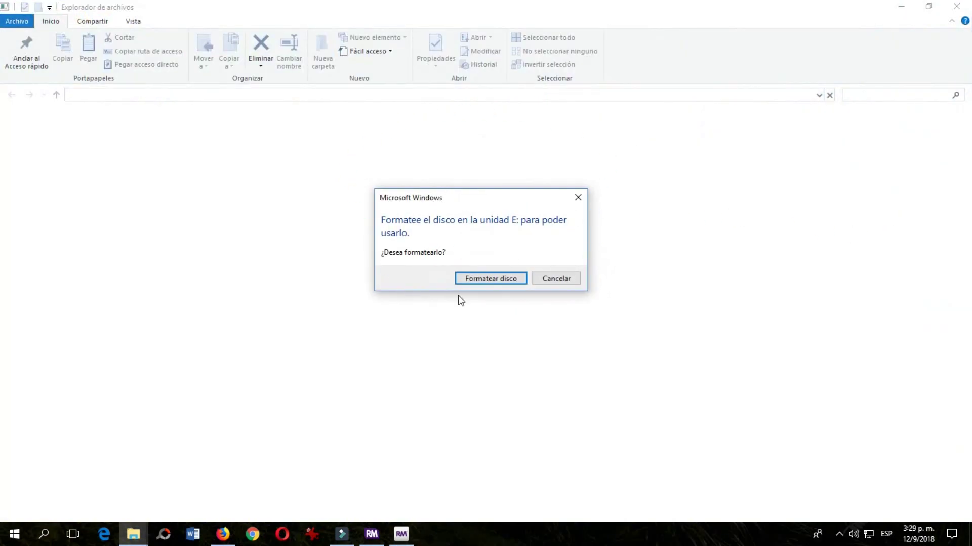
{"action": "left_click", "coordinate": [566, 280]}
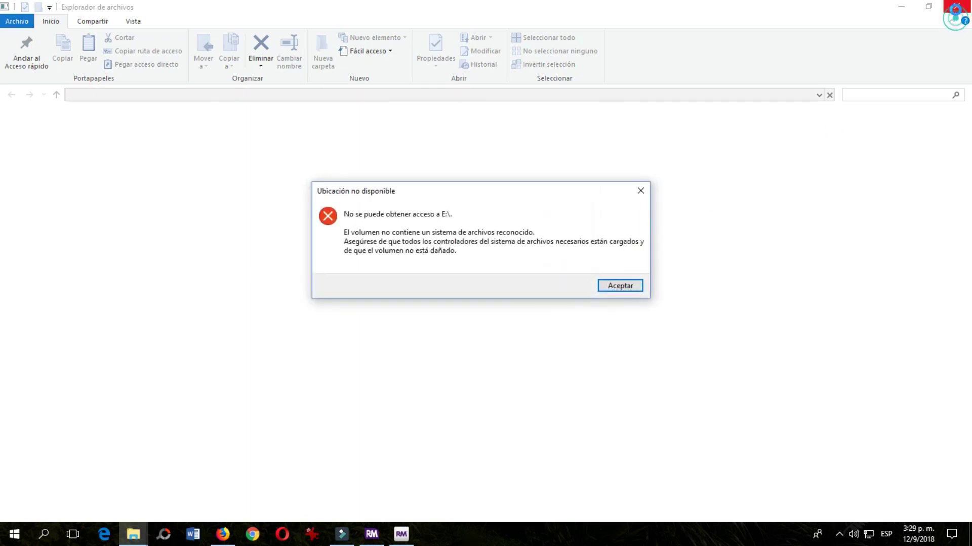
{"action": "key", "text": "Return"}
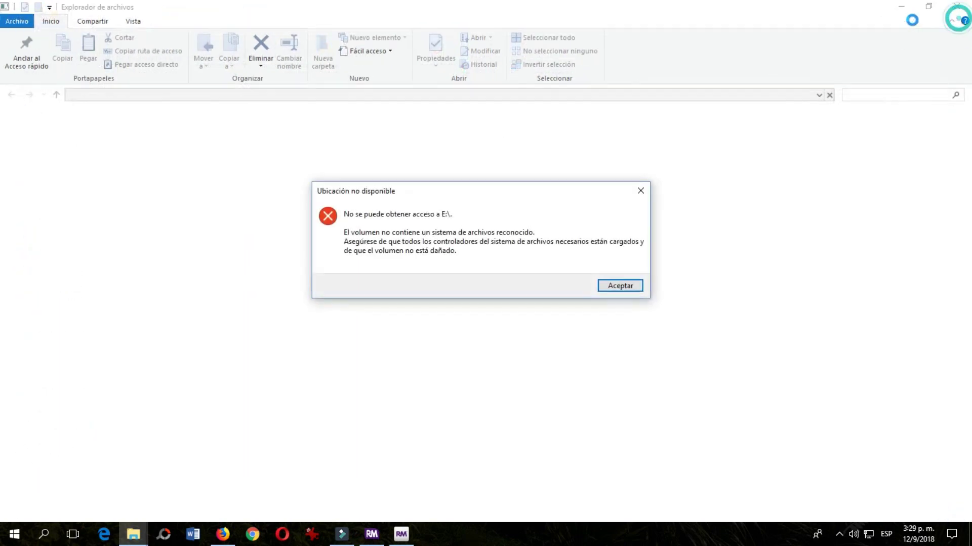
{"action": "left_click", "coordinate": [620, 286]}
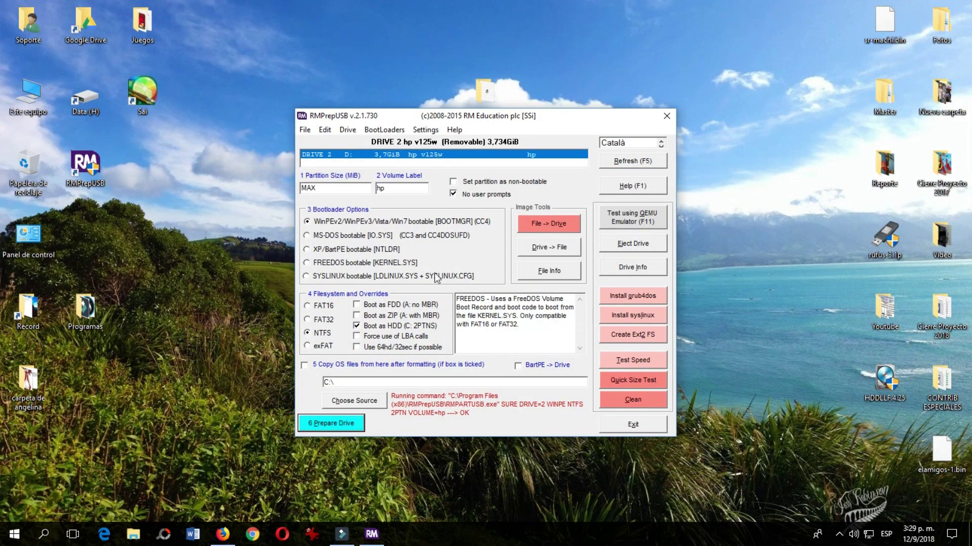
Step: Install grub4dos to the MBR of the hp v125w USB drive
{"action": "left_click", "coordinate": [640, 296]}
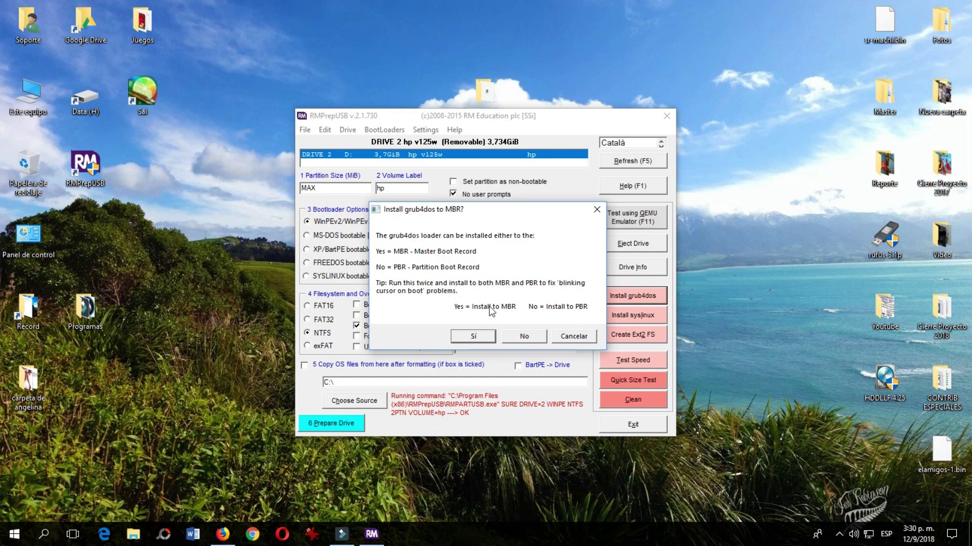
{"action": "left_click", "coordinate": [473, 338]}
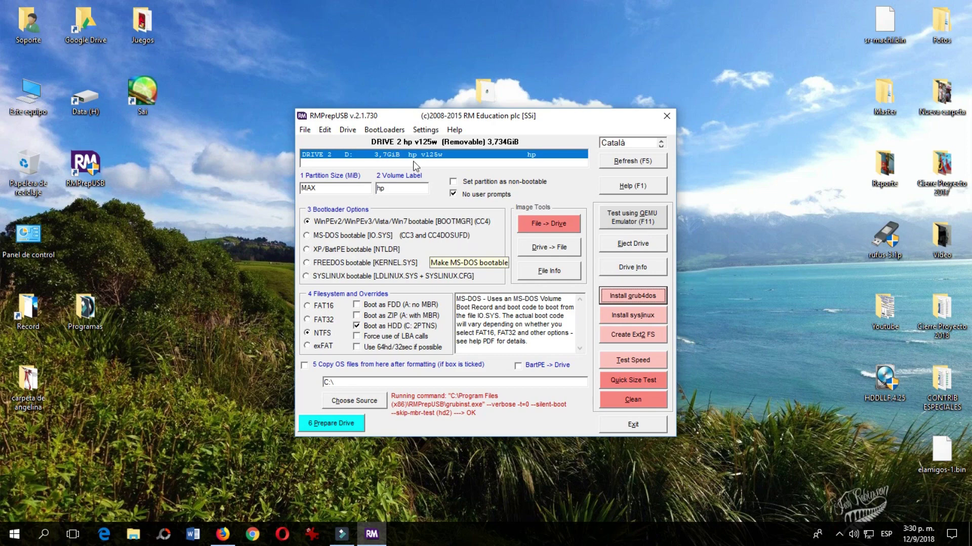
Step: Check the contents of the hp (D:) drive in File Explorer, then close that window and RMPrepUSB
{"action": "double_click", "coordinate": [29, 93]}
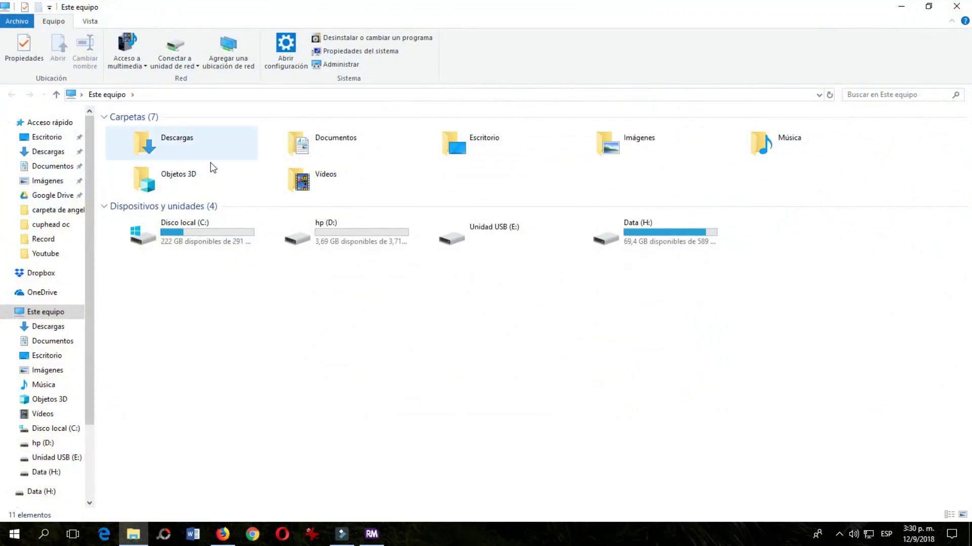
{"action": "double_click", "coordinate": [340, 232]}
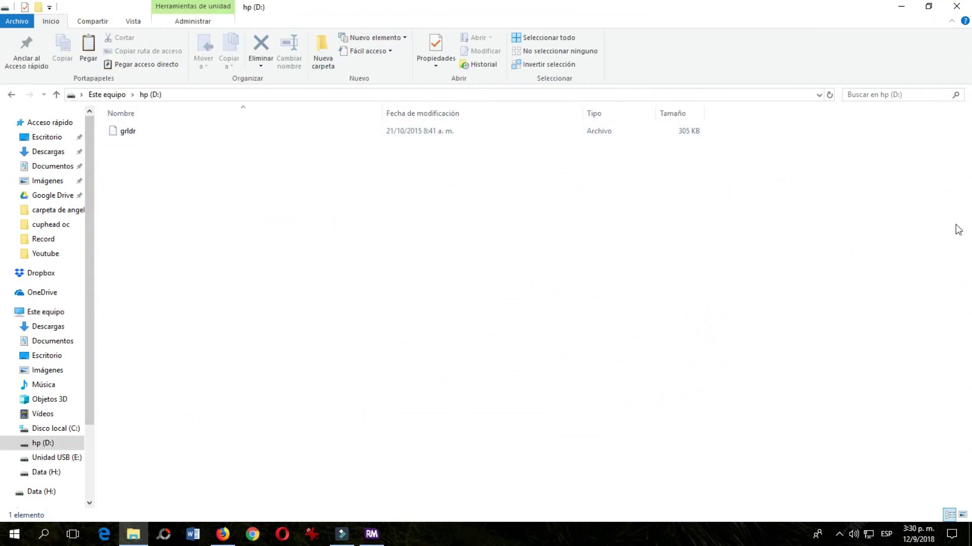
{"action": "left_click", "coordinate": [955, 11]}
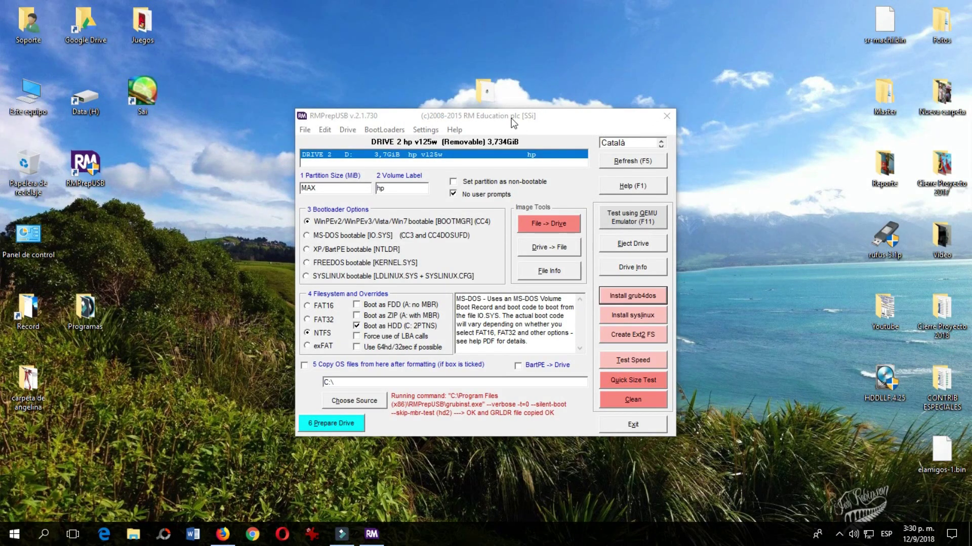
{"action": "left_click_drag", "start_coordinate": [513, 121], "coordinate": [526, 157]}
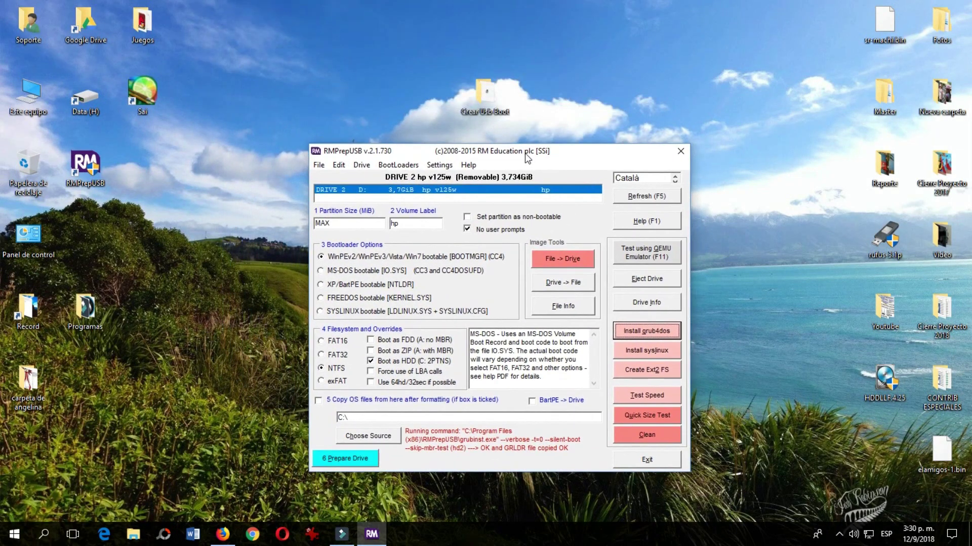
{"action": "left_click", "coordinate": [681, 154]}
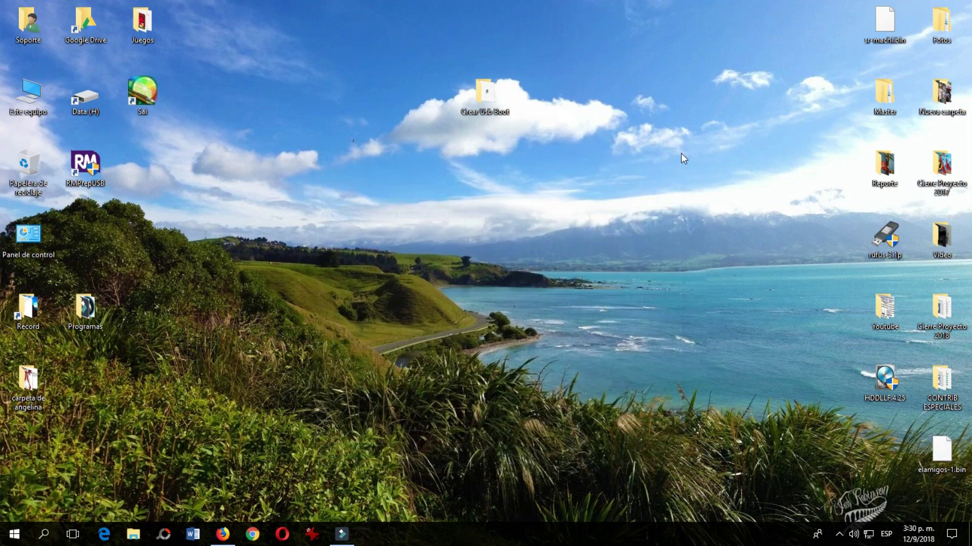
Step: Copy the Easy2Boot_v1.88DPMS archive from the Crear Usb Boot desktop folder to the root of the hp (D:) drive
{"action": "double_click", "coordinate": [497, 101]}
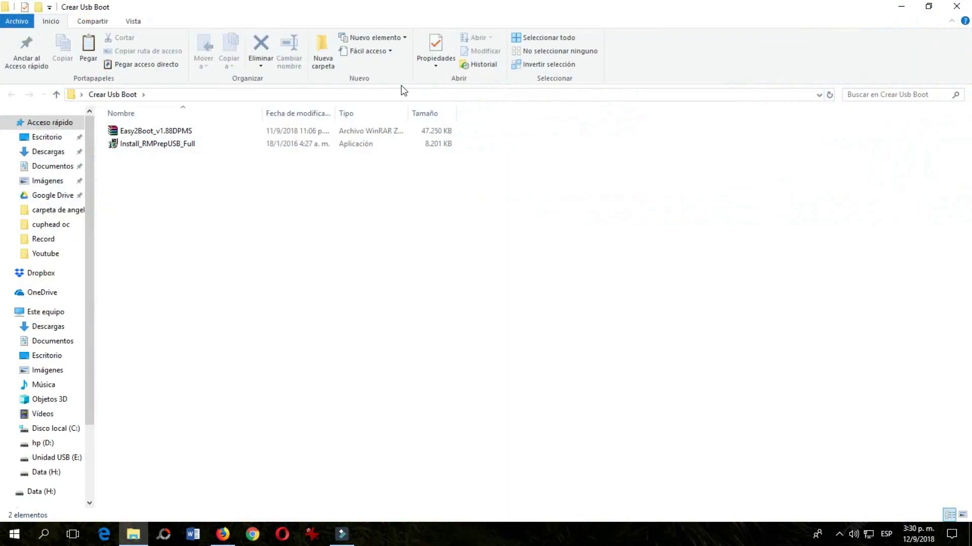
{"action": "left_click", "coordinate": [136, 134]}
{"action": "right_click", "coordinate": [136, 135]}
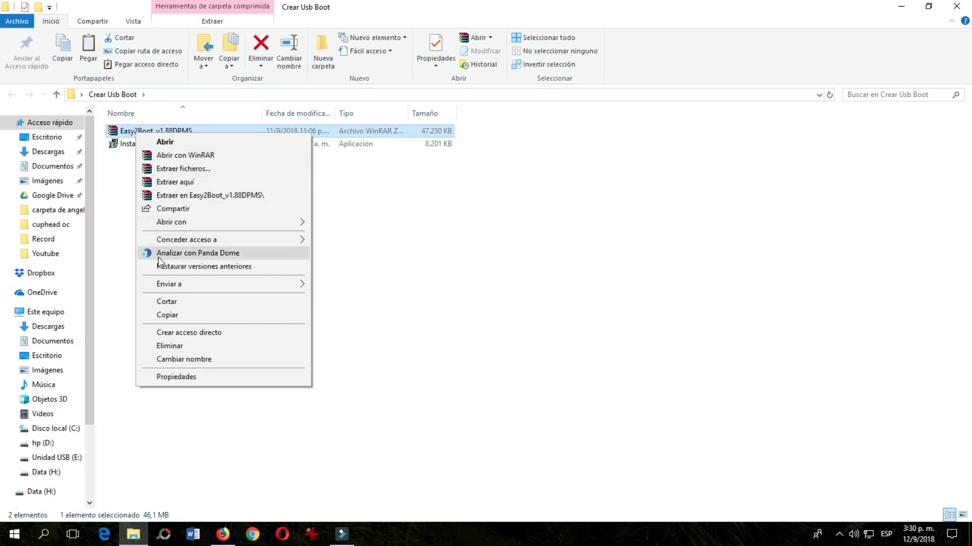
{"action": "left_click", "coordinate": [167, 315]}
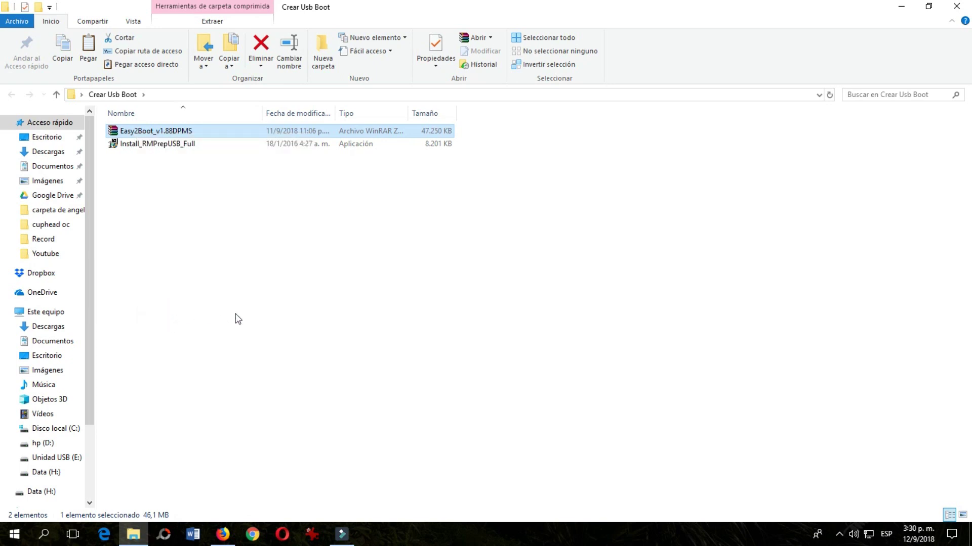
{"action": "left_click", "coordinate": [957, 7]}
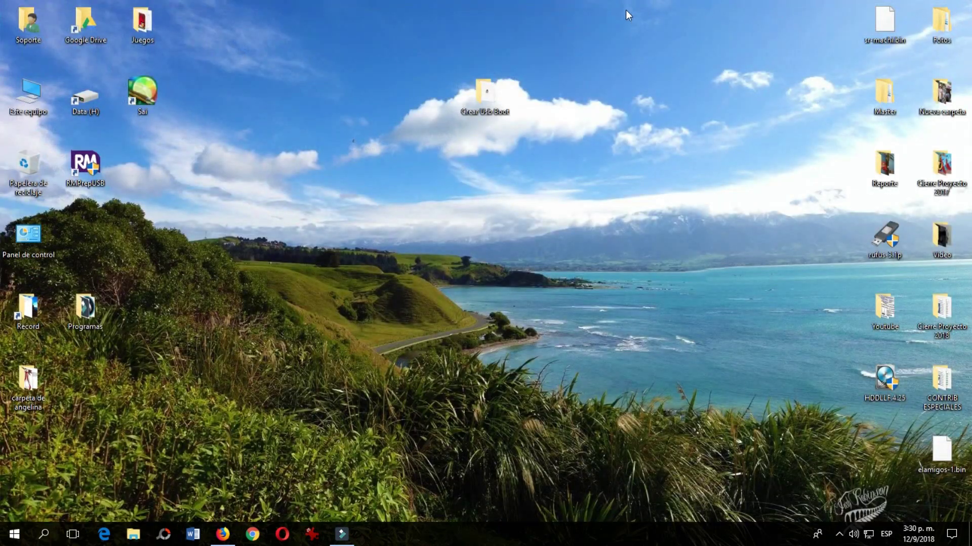
{"action": "double_click", "coordinate": [31, 91]}
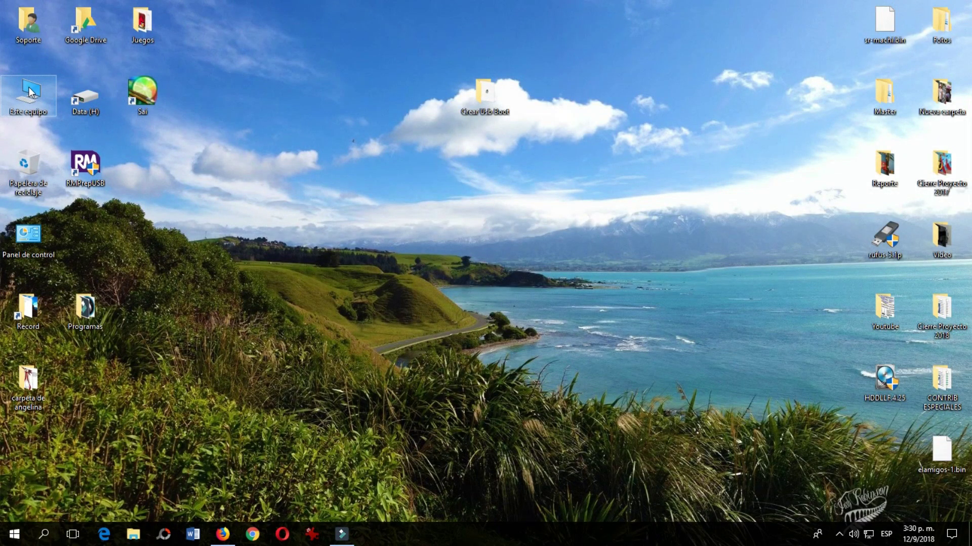
{"action": "double_click", "coordinate": [321, 231]}
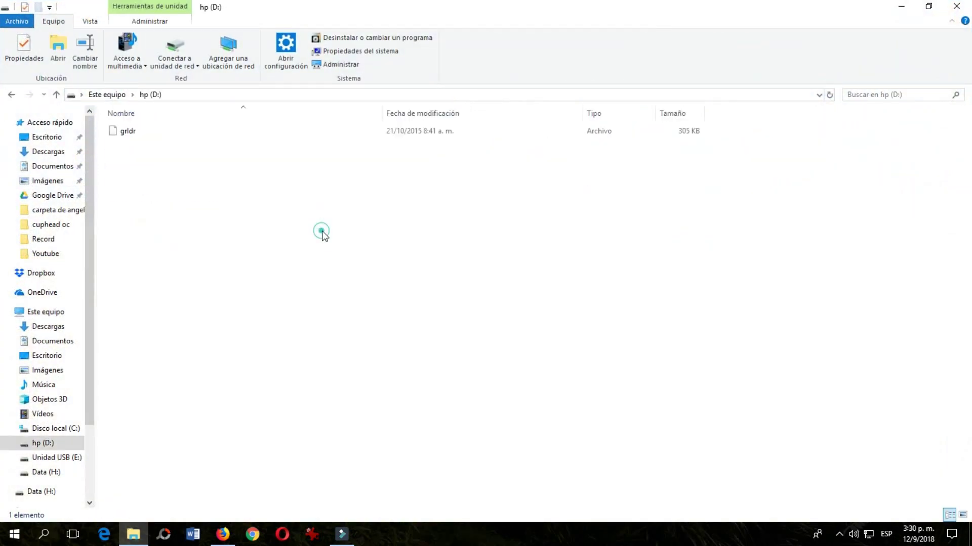
{"action": "right_click", "coordinate": [261, 195]}
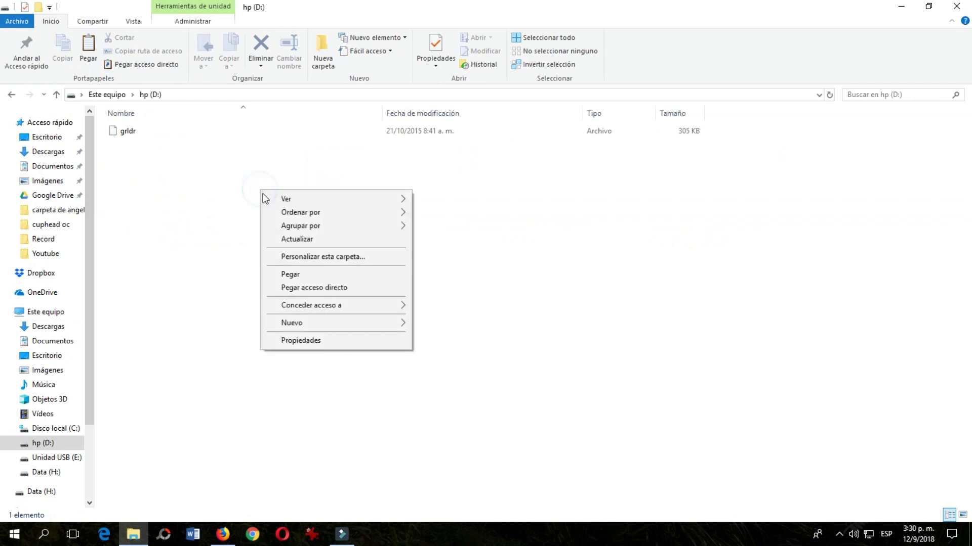
{"action": "left_click", "coordinate": [285, 275]}
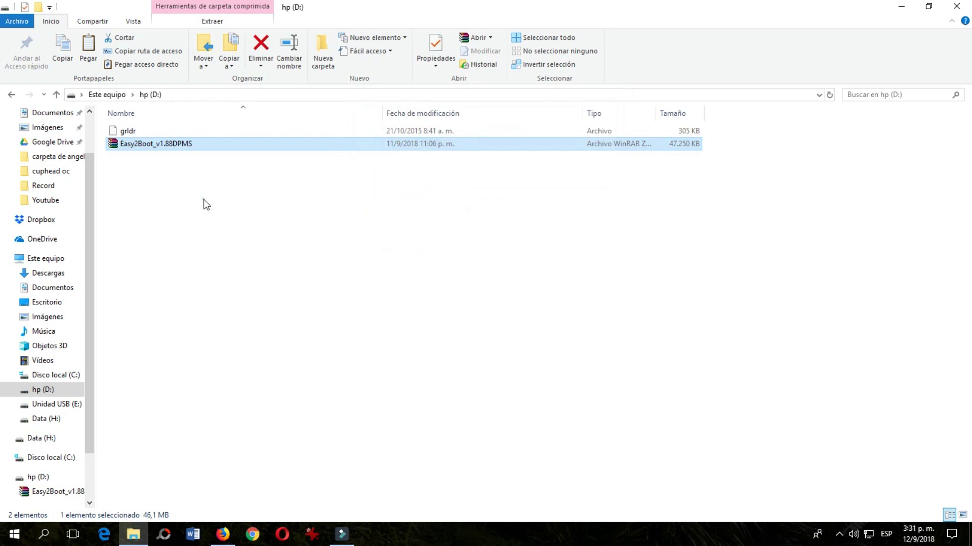
Step: Extract the Easy2Boot_v1.88DPMS archive directly into the root of hp (D:), replacing all existing files
{"action": "left_click", "coordinate": [149, 147]}
{"action": "right_click", "coordinate": [147, 146]}
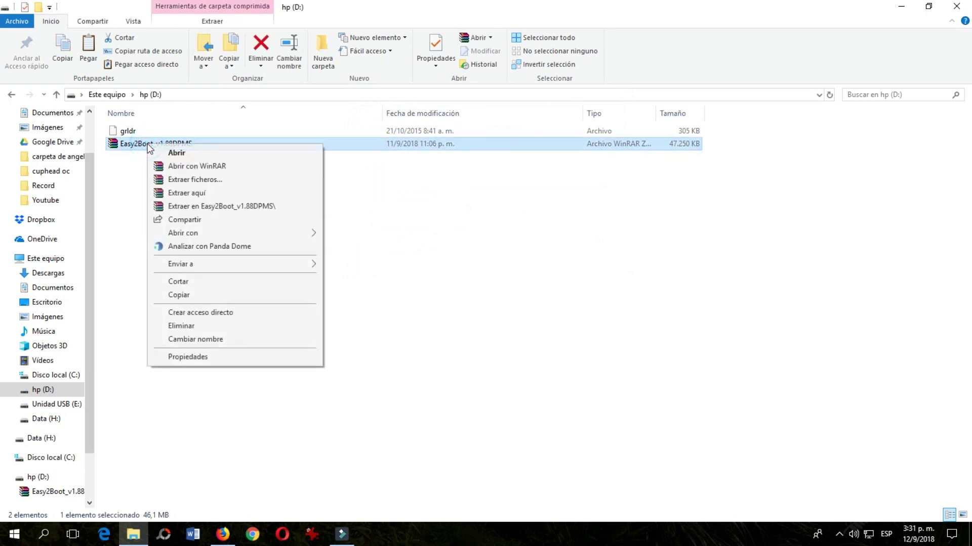
{"action": "left_click", "coordinate": [181, 193]}
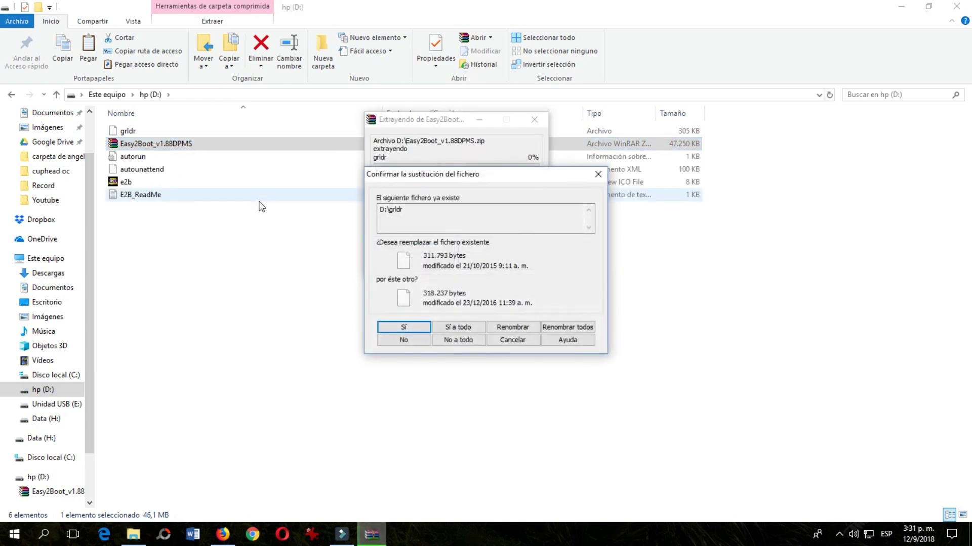
{"action": "left_click", "coordinate": [459, 328]}
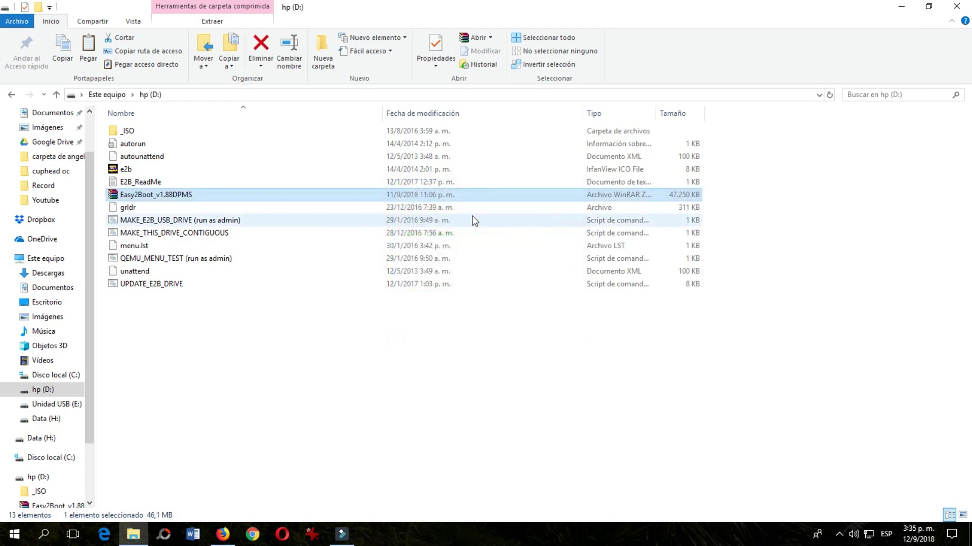
Step: Permanently delete the Easy2Boot_v1.88DPMS archive from the root of hp (D:)
{"action": "left_click", "coordinate": [260, 324]}
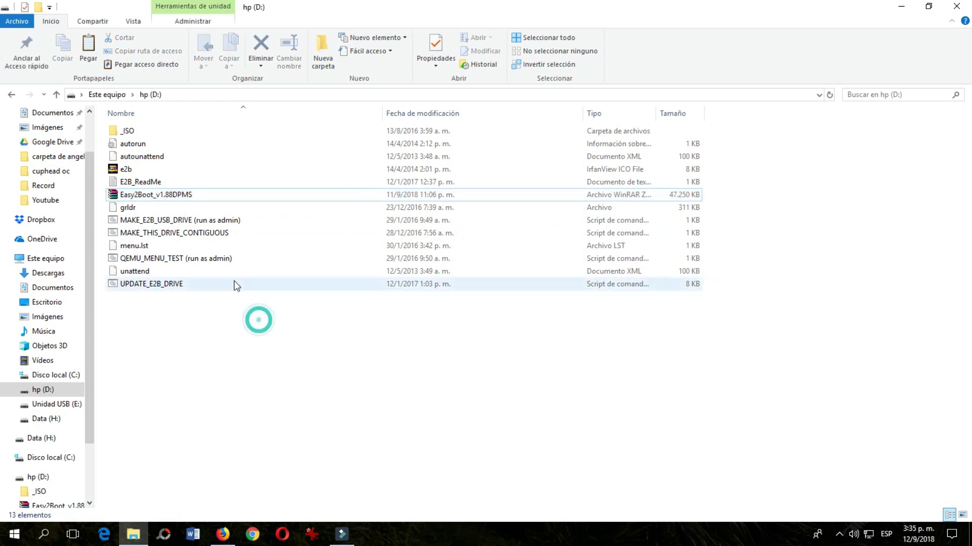
{"action": "right_click", "coordinate": [130, 199]}
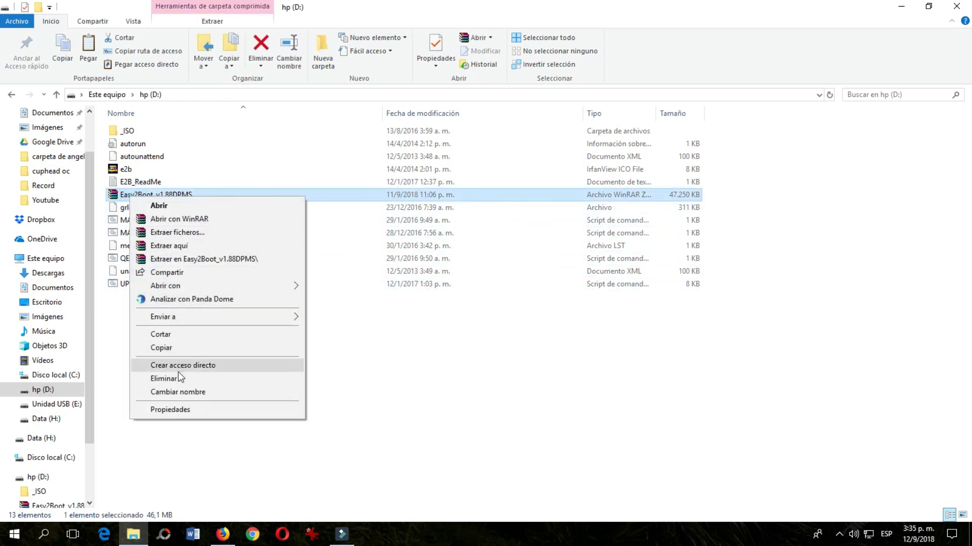
{"action": "left_click", "coordinate": [178, 377]}
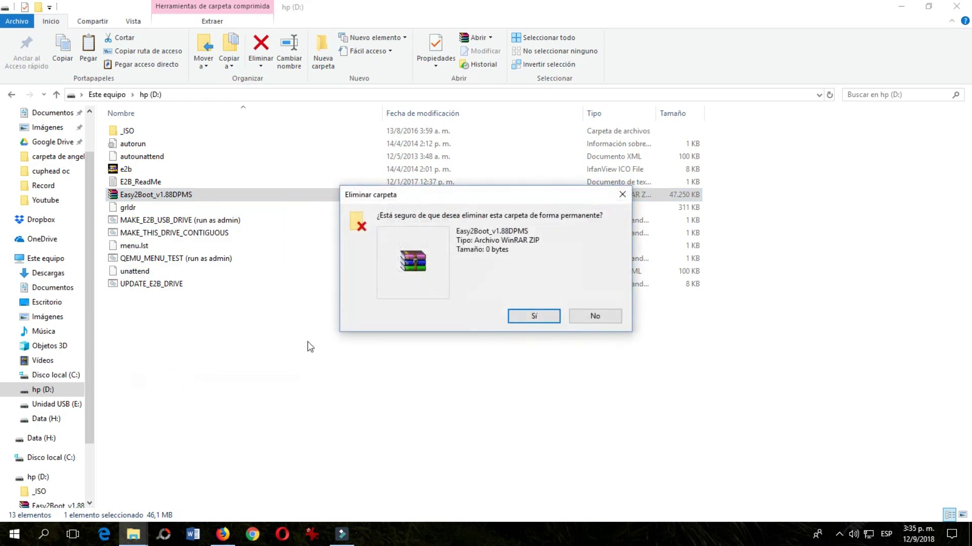
{"action": "left_click", "coordinate": [513, 318]}
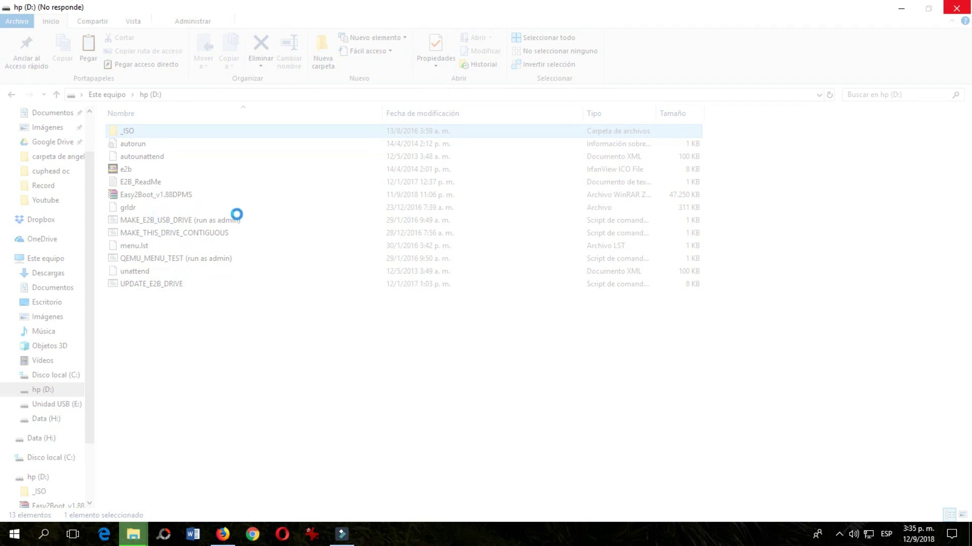
{"action": "left_click", "coordinate": [839, 534]}
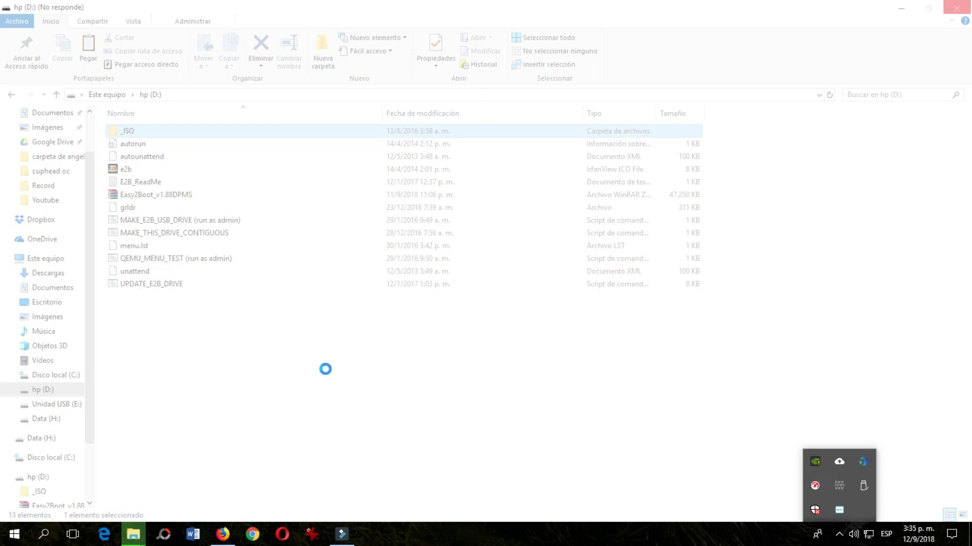
{"action": "left_click", "coordinate": [325, 369]}
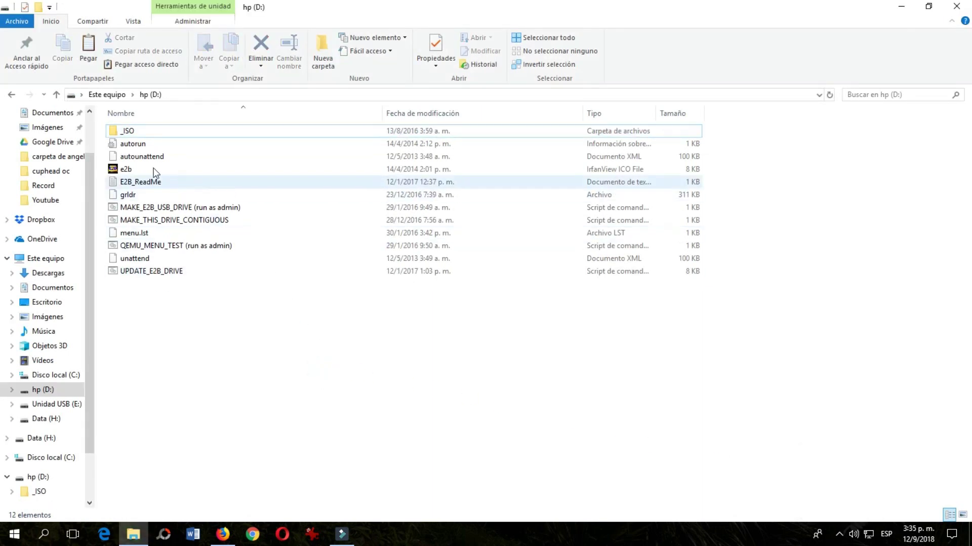
Step: Look through the WINDOWS subfolder of _ISO on hp (D:) and return to the _ISO folder
{"action": "double_click", "coordinate": [129, 131]}
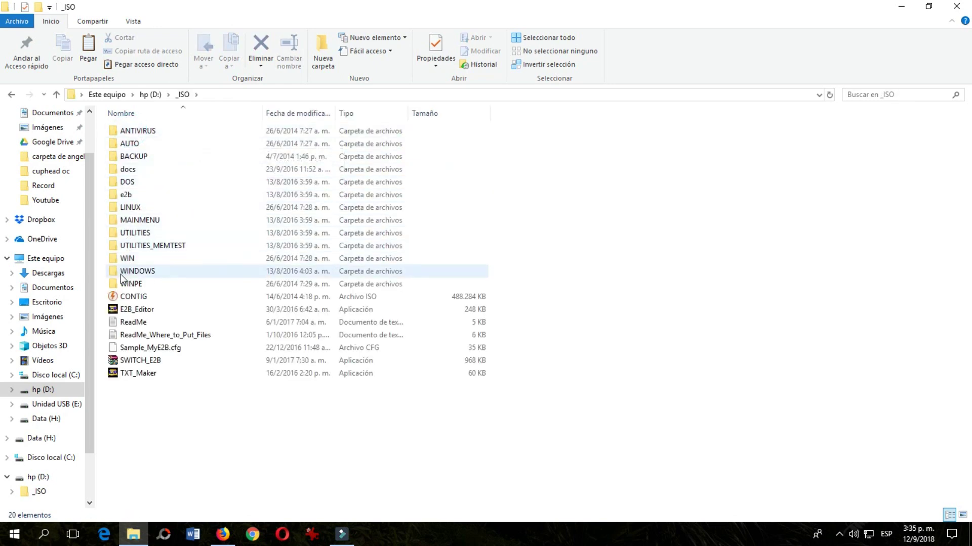
{"action": "mouse_move", "coordinate": [122, 276]}
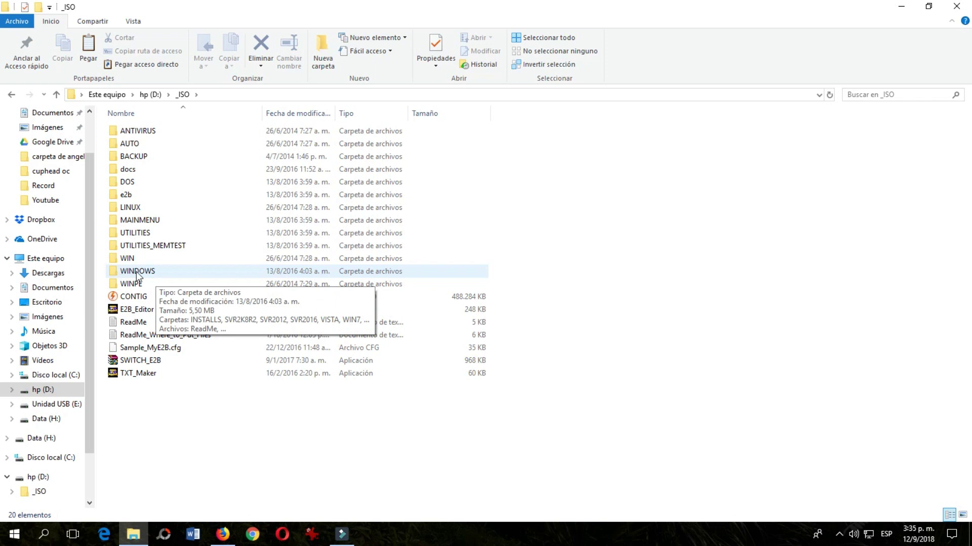
{"action": "double_click", "coordinate": [137, 276]}
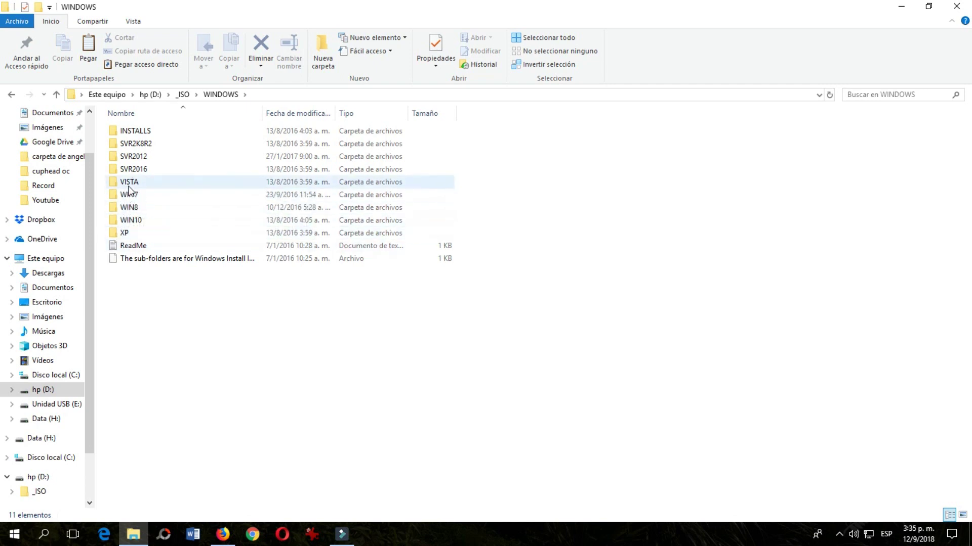
{"action": "left_click", "coordinate": [183, 96]}
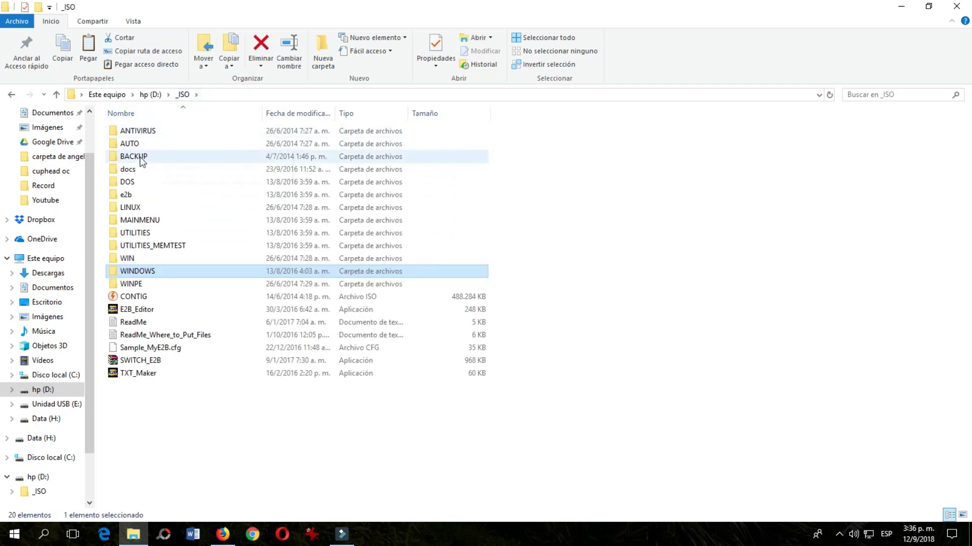
Step: Open the WINPE folder inside _ISO on hp (D:) and minimize its window to reach the desktop
{"action": "left_click", "coordinate": [127, 286]}
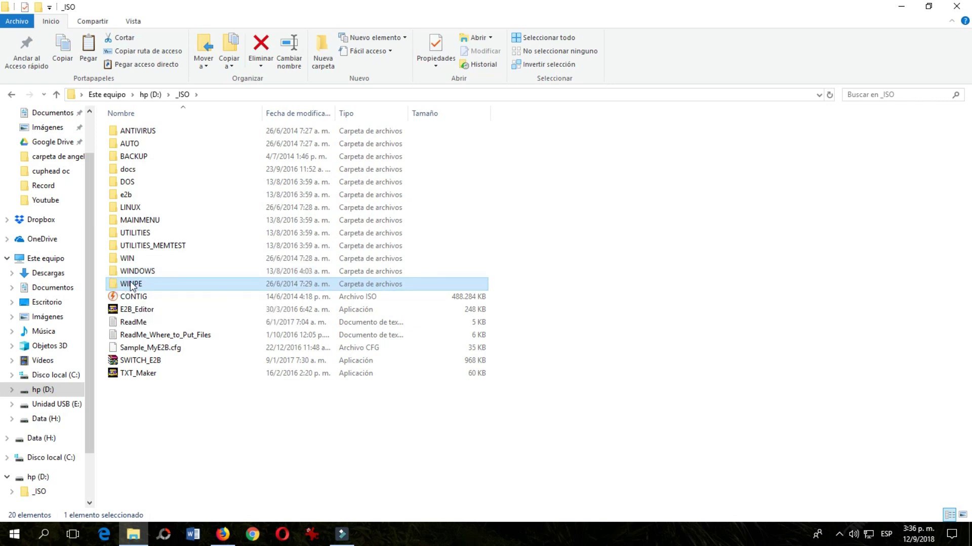
{"action": "double_click", "coordinate": [132, 283]}
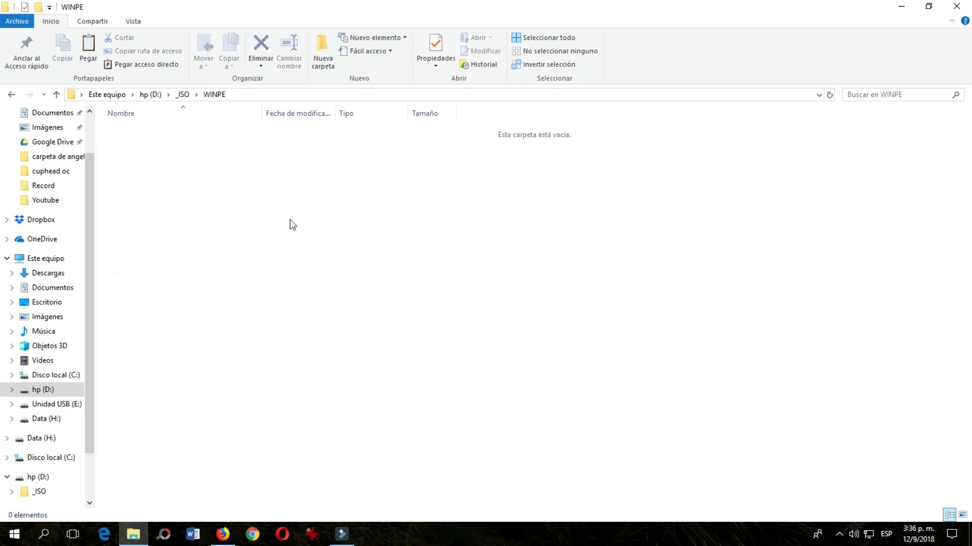
{"action": "left_click", "coordinate": [904, 9]}
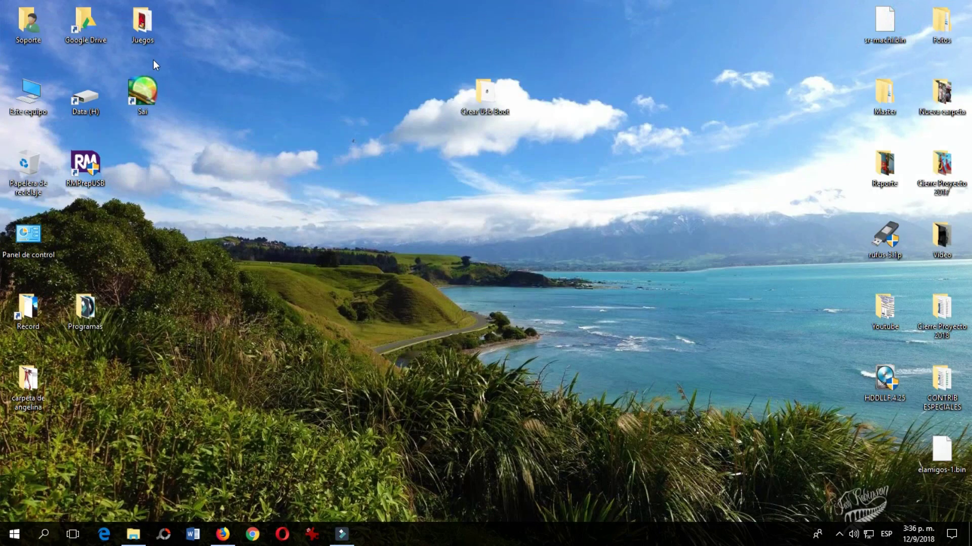
Step: Copy the f4-ati2018 ISO from the Acronis.True.Image.2018 bootable image folder under Aplicaciones\Acronis on Data (H:)
{"action": "double_click", "coordinate": [86, 108]}
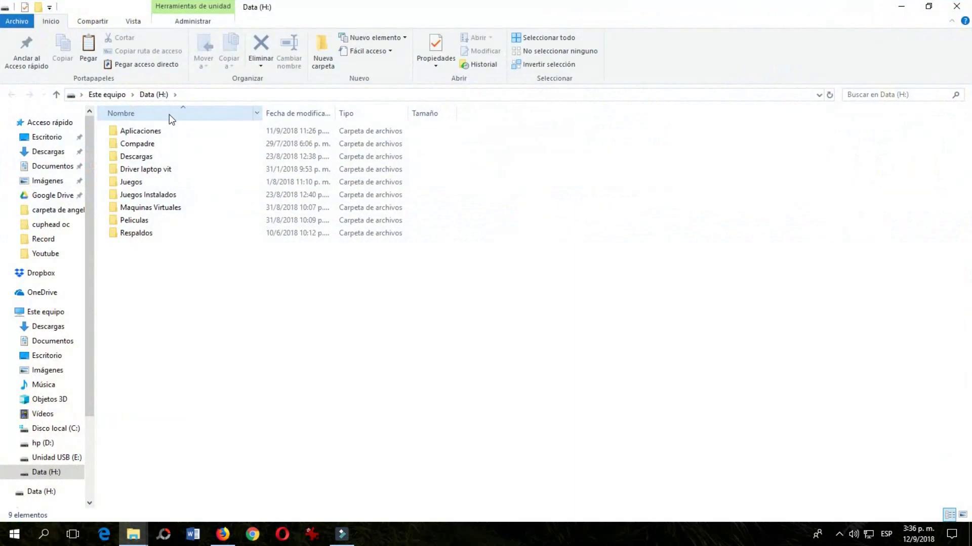
{"action": "double_click", "coordinate": [134, 131]}
{"action": "double_click", "coordinate": [134, 144]}
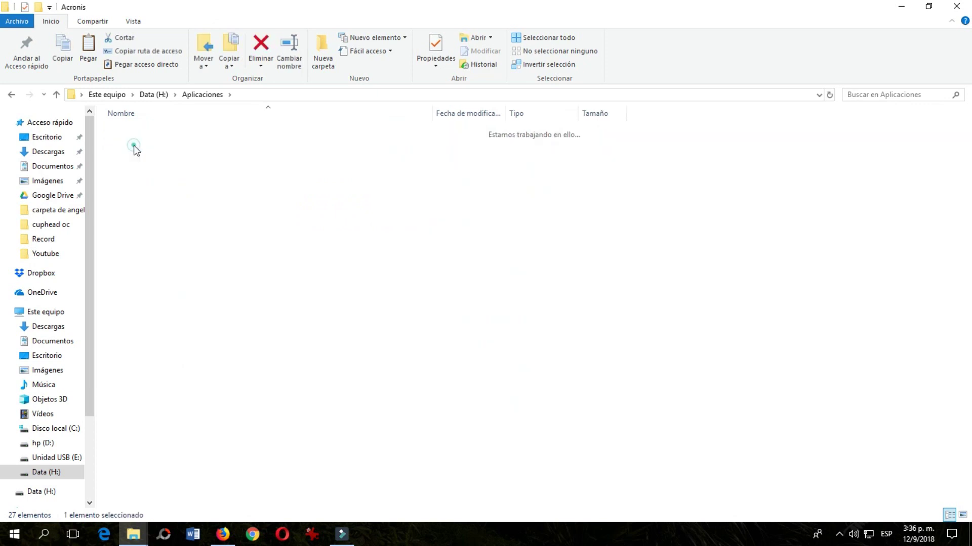
{"action": "double_click", "coordinate": [135, 157]}
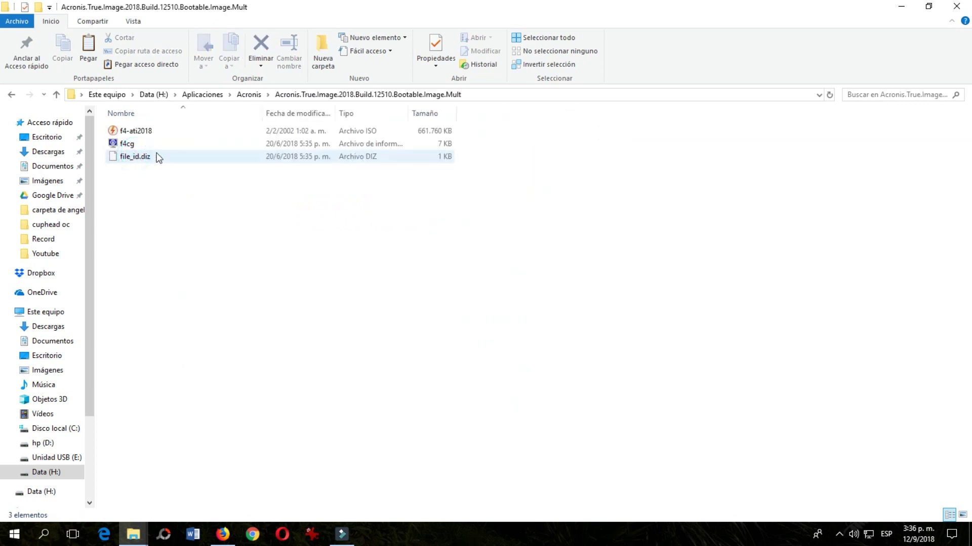
{"action": "right_click", "coordinate": [137, 132]}
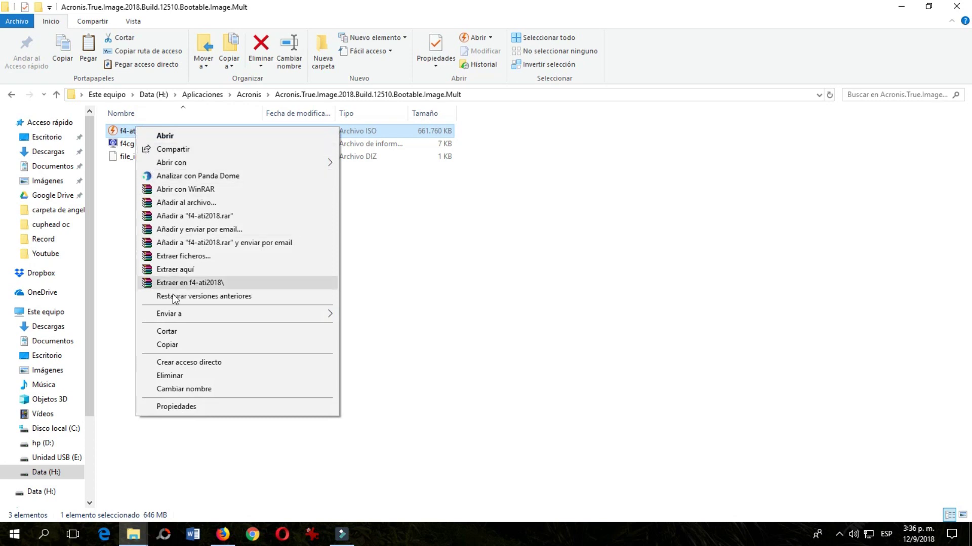
{"action": "left_click", "coordinate": [175, 345]}
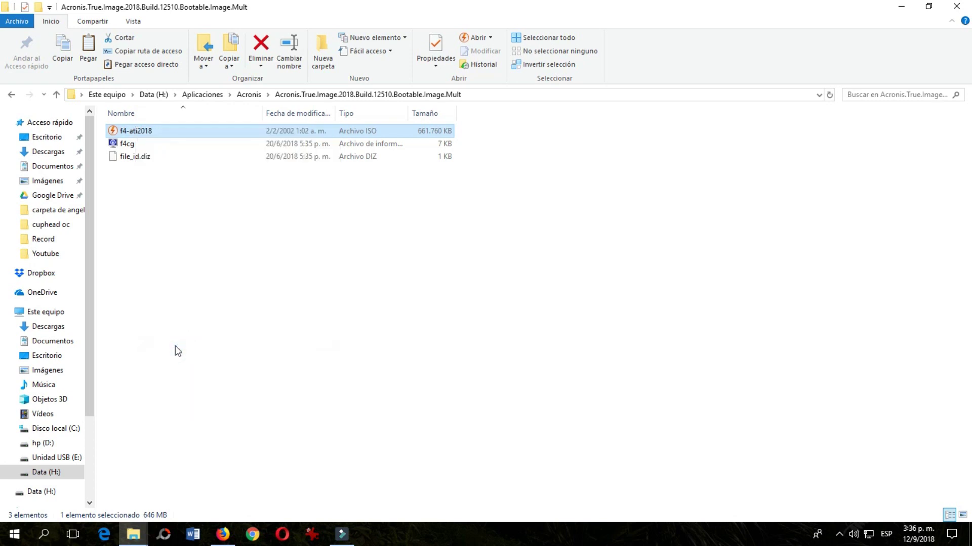
Step: Paste the f4-ati2018 ISO into _ISO\WINPE on hp (D:) and close both File Explorer windows
{"action": "left_click", "coordinate": [133, 535]}
{"action": "left_click", "coordinate": [88, 505]}
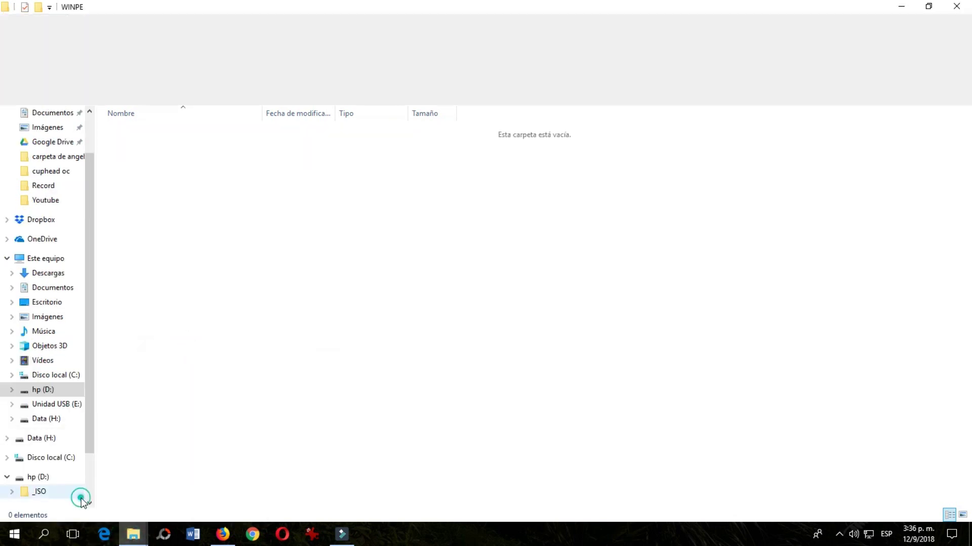
{"action": "right_click", "coordinate": [210, 163]}
{"action": "left_click", "coordinate": [230, 248]}
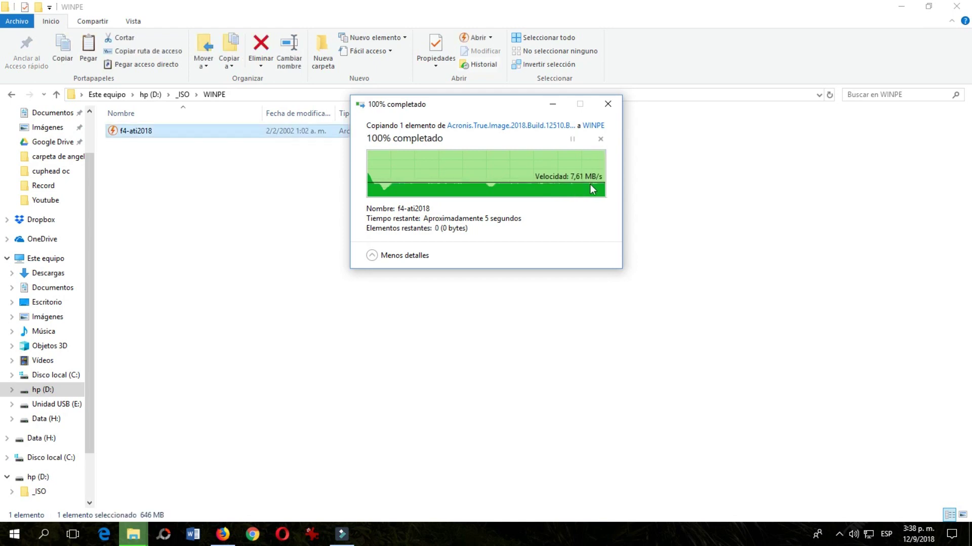
{"action": "left_click", "coordinate": [301, 200]}
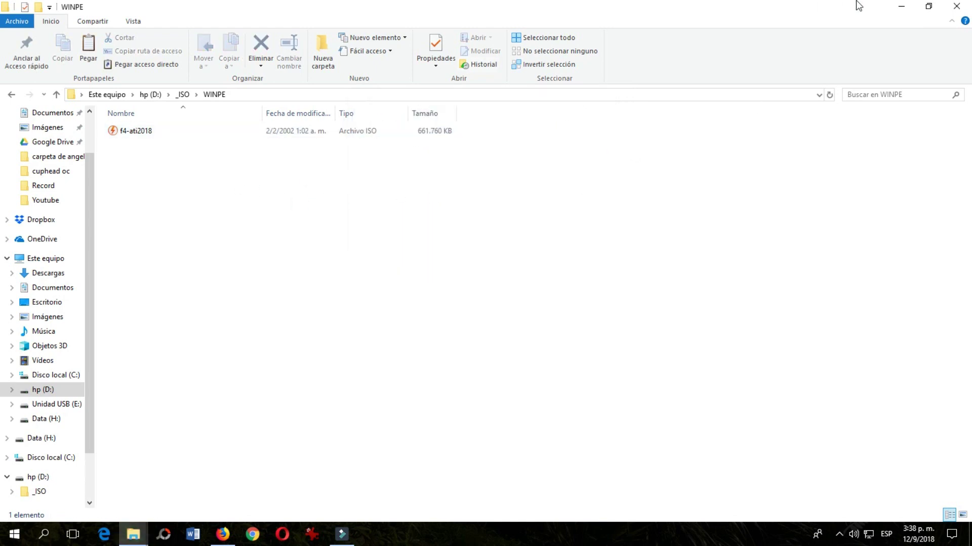
{"action": "left_click", "coordinate": [957, 6]}
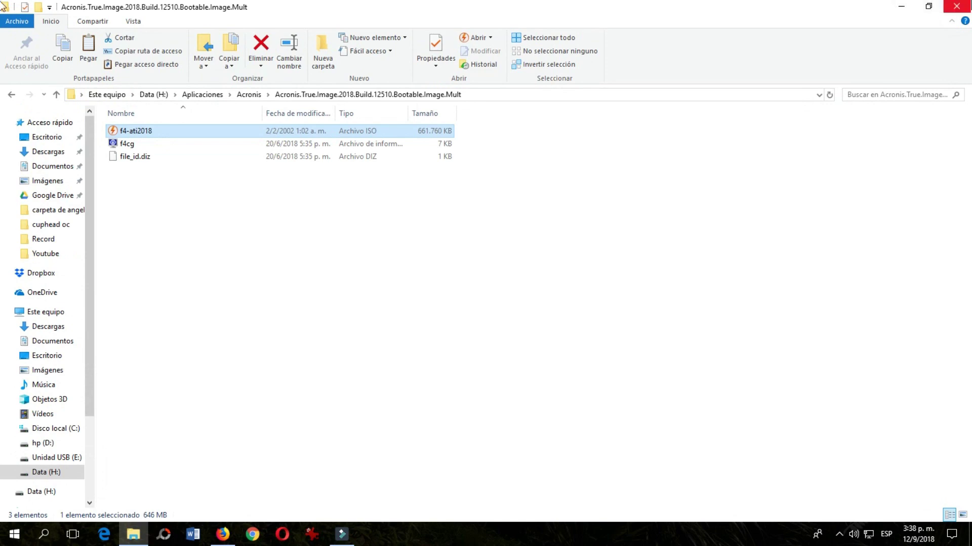
{"action": "left_click", "coordinate": [956, 6]}
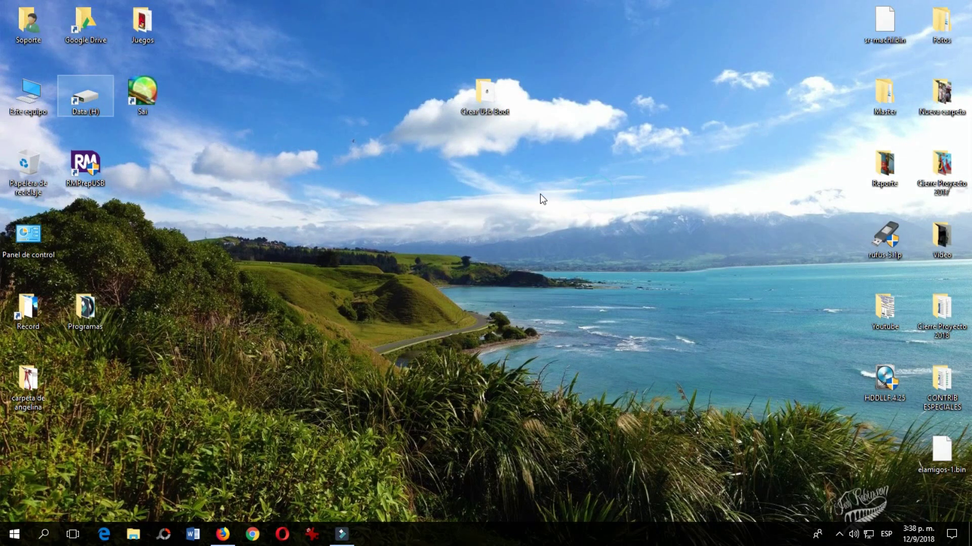
{"action": "left_click", "coordinate": [526, 205]}
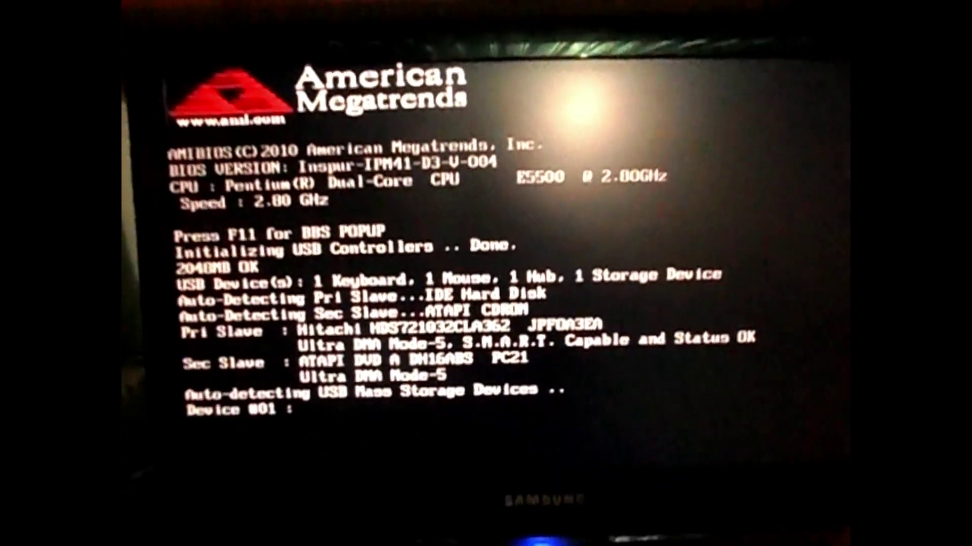
Step: Enter the BIOS setup at startup and select USB:hp v125w as the 1st Drive under Hard Disk Drives
{"action": "key", "text": "Delete"}
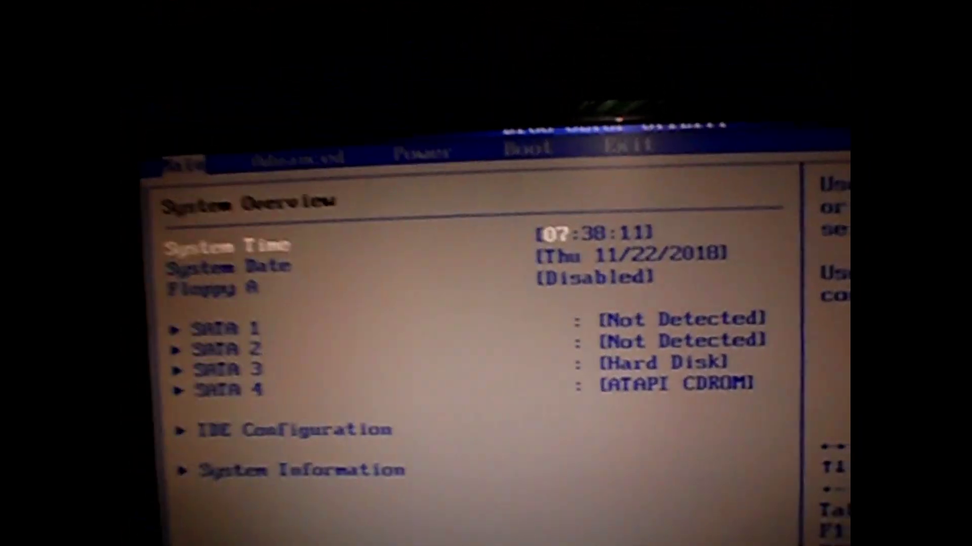
{"action": "key", "text": "Right"}
{"action": "key", "text": "Right"}
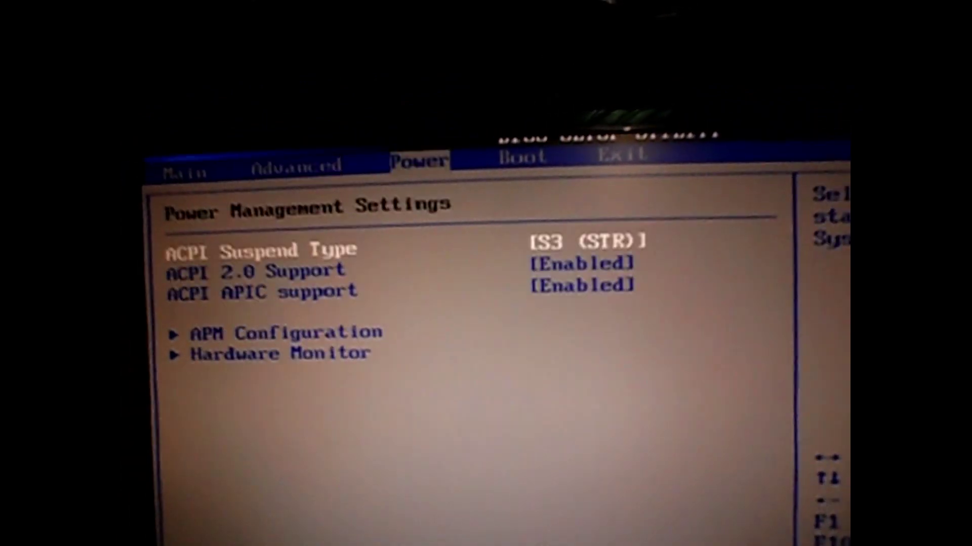
{"action": "key", "text": "Right"}
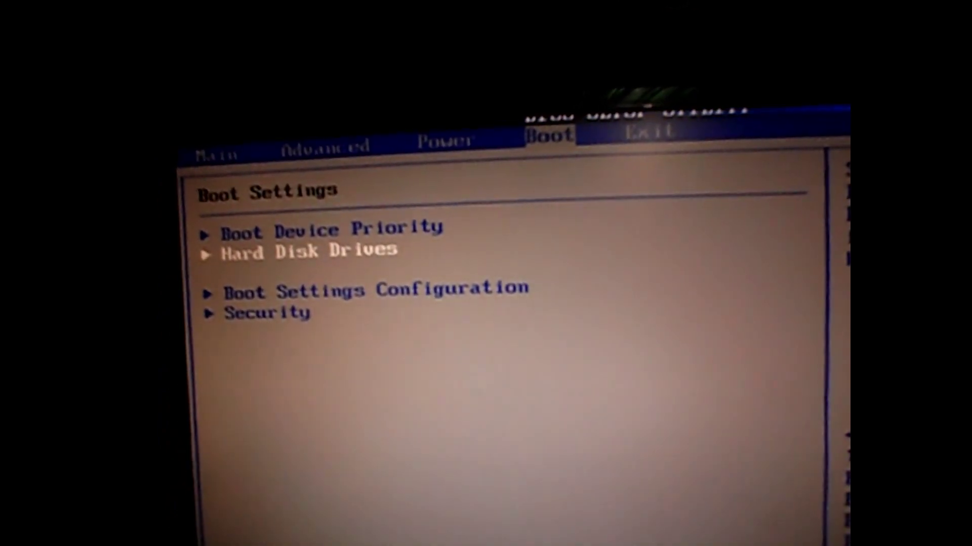
{"action": "key", "text": "Return"}
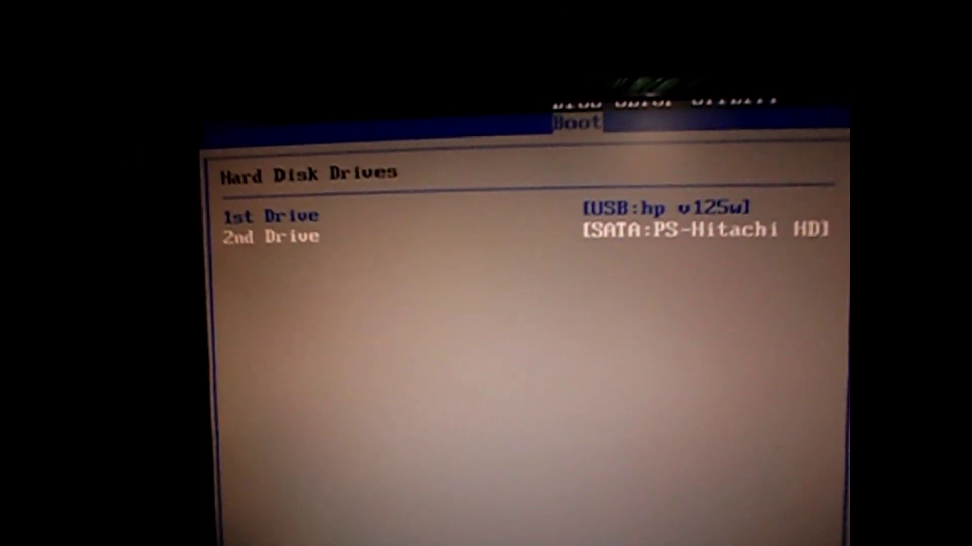
{"action": "key", "text": "Return"}
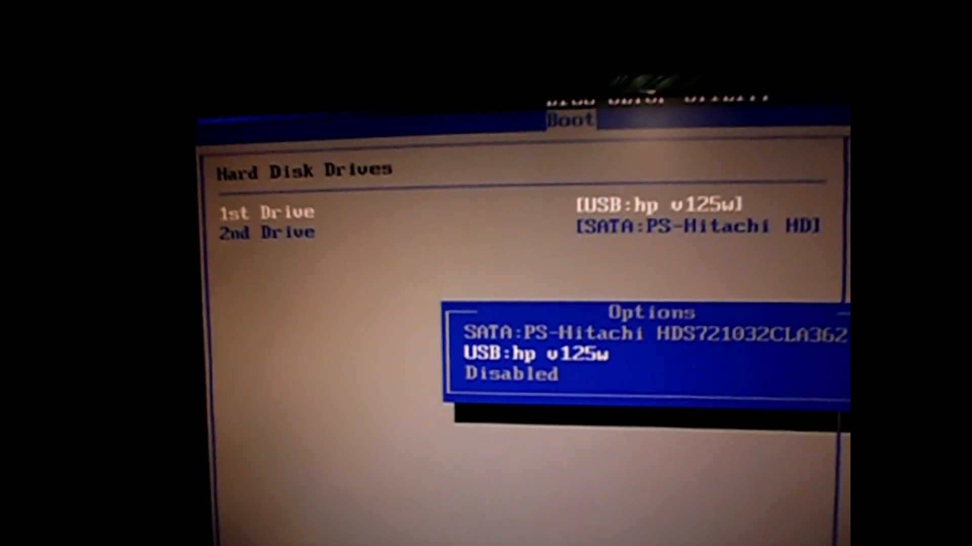
{"action": "key", "text": "Return"}
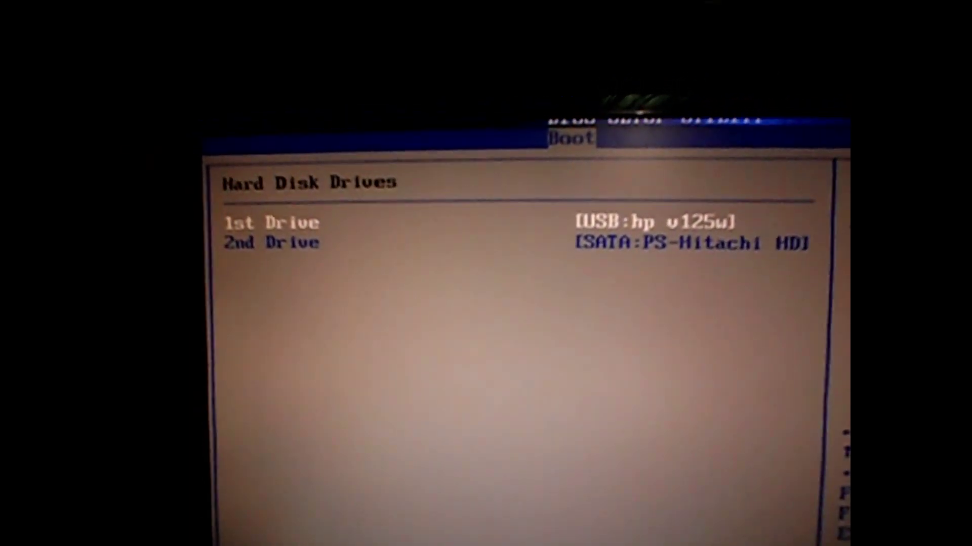
{"action": "key", "text": "Escape"}
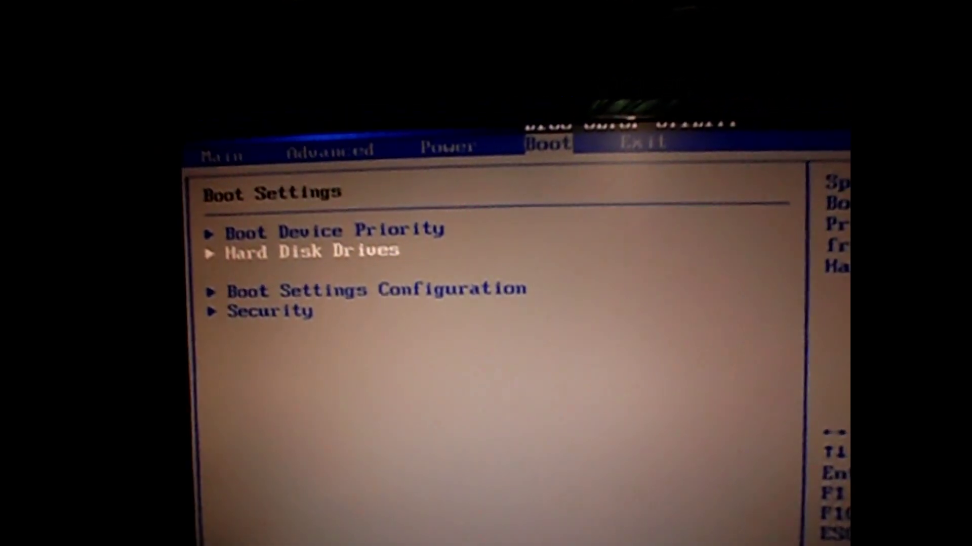
Step: Check the device order in the BIOS Boot Device Priority settings
{"action": "key", "text": "Up"}
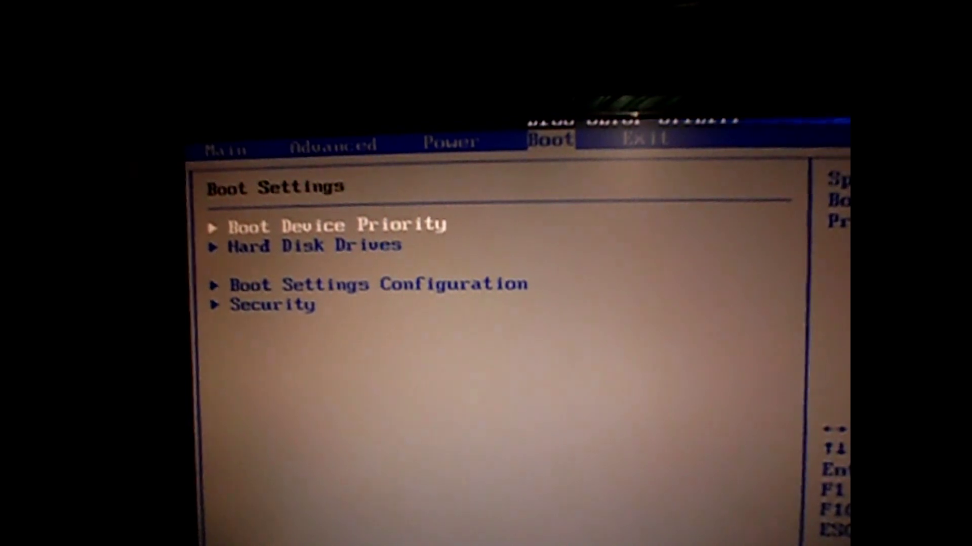
{"action": "key", "text": "Return"}
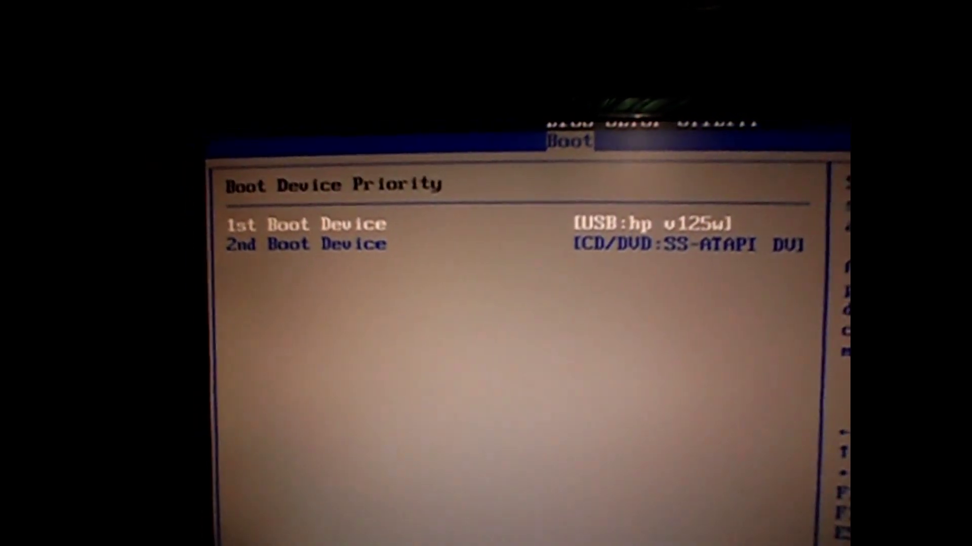
{"action": "key", "text": "Escape"}
Step: Save the configuration changes and exit the BIOS setup
{"action": "key", "text": "Right"}
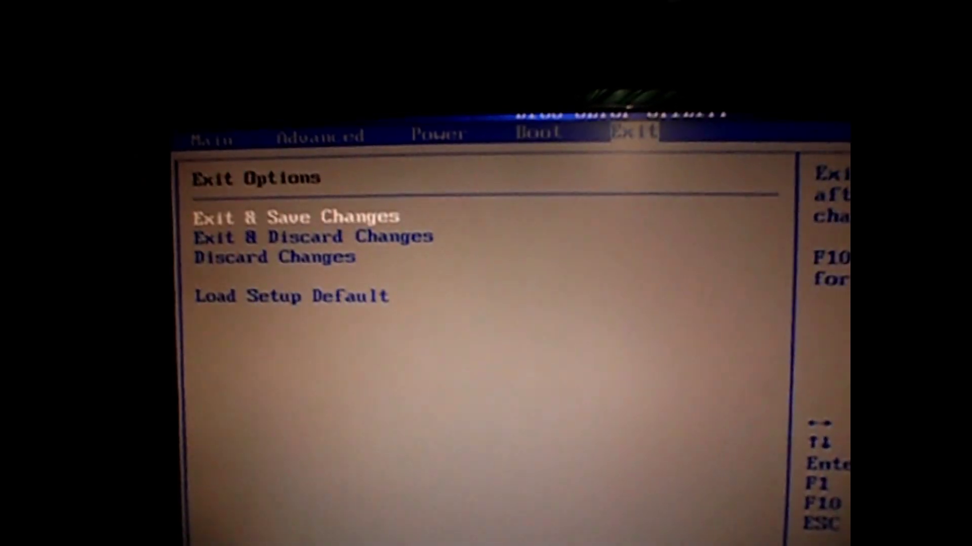
{"action": "key", "text": "Return"}
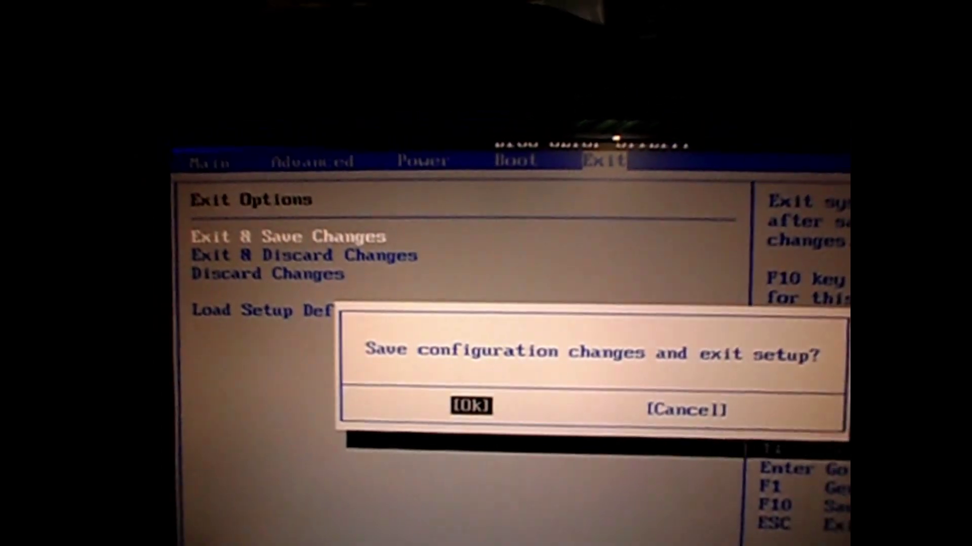
{"action": "key", "text": "Return"}
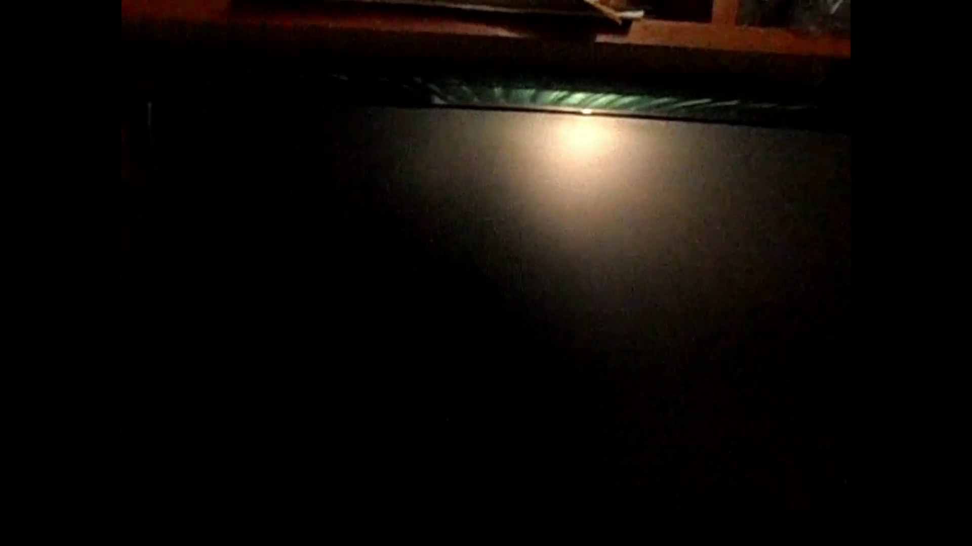